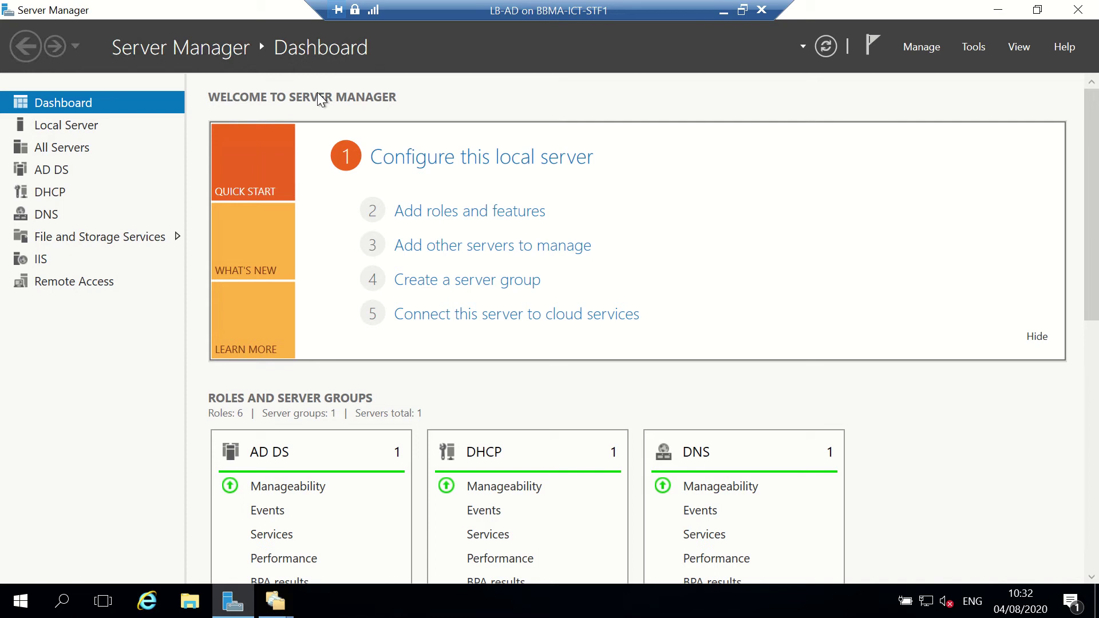
Start the Add Roles and Features wizard with a role-based installation.
{"action": "left_click", "coordinate": [470, 216]}
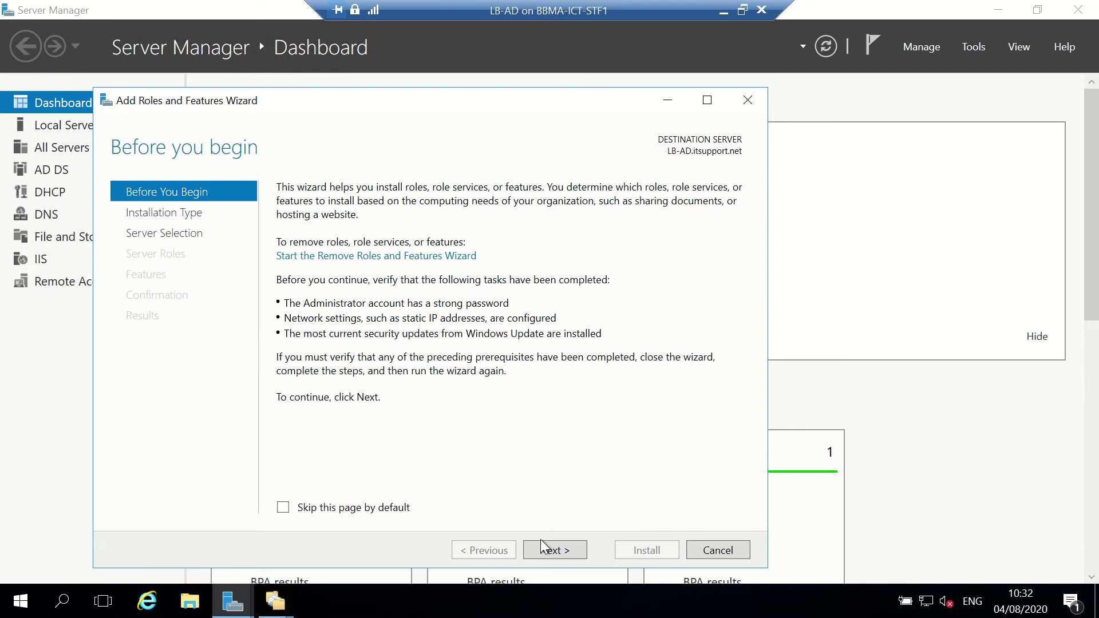
{"action": "left_click", "coordinate": [551, 552]}
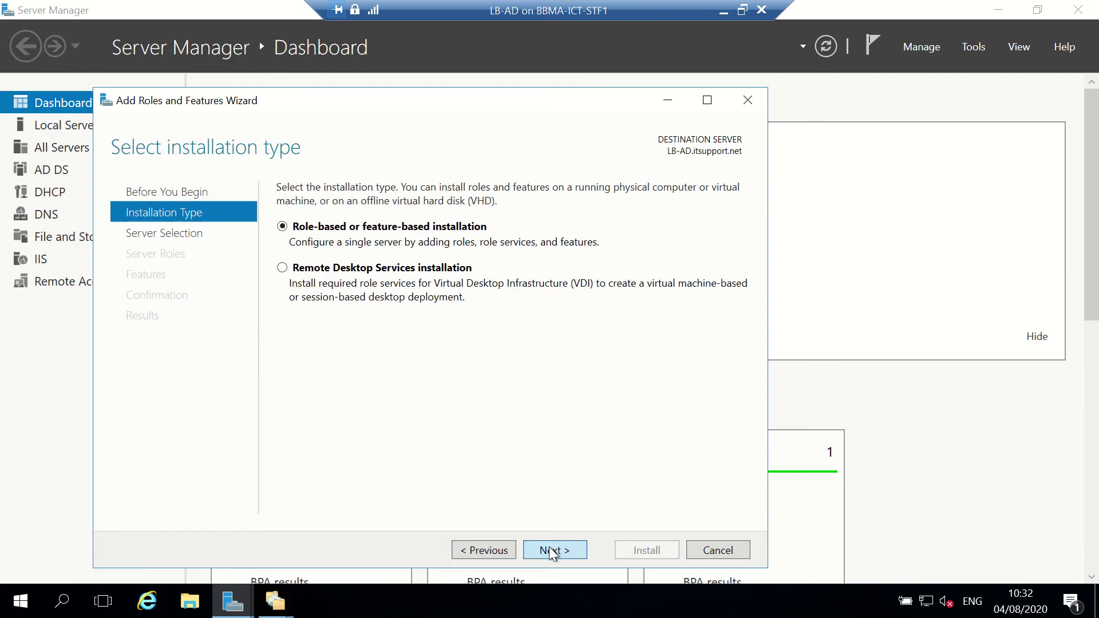
{"action": "left_click", "coordinate": [549, 550]}
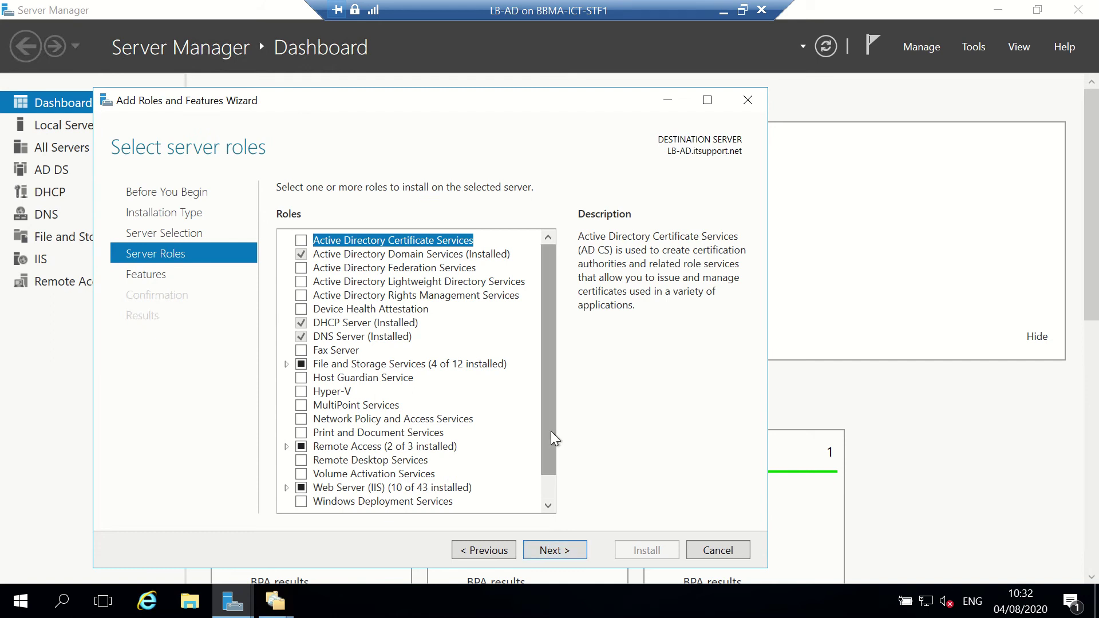
Under File and Storage Services > File and iSCSI Services, tick BranchCache for Network Files.
{"action": "left_click", "coordinate": [286, 365]}
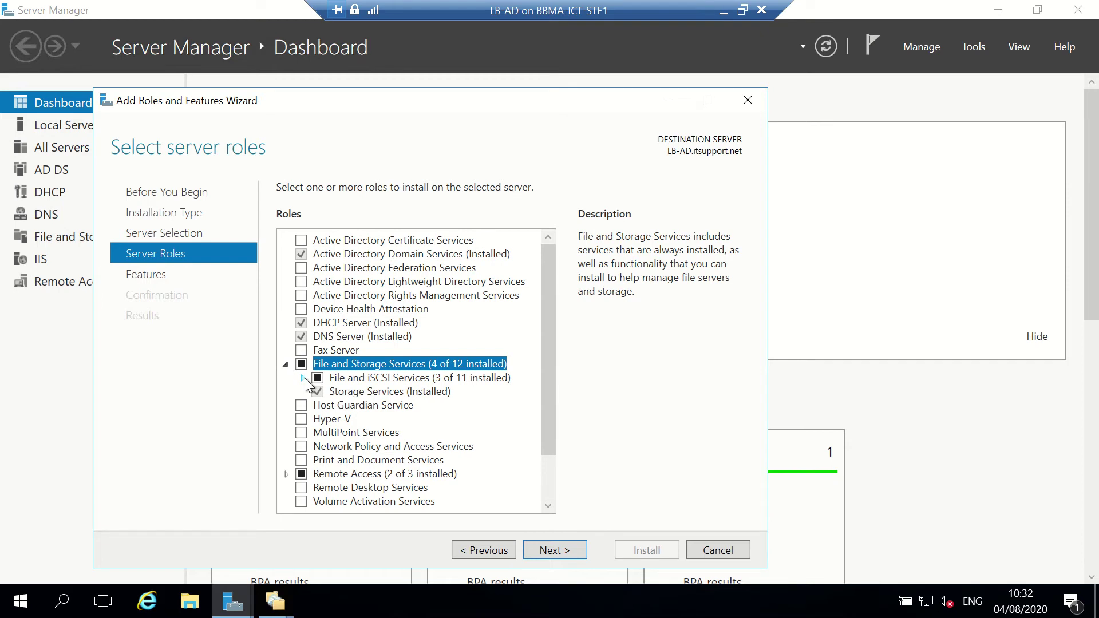
{"action": "left_click", "coordinate": [302, 377]}
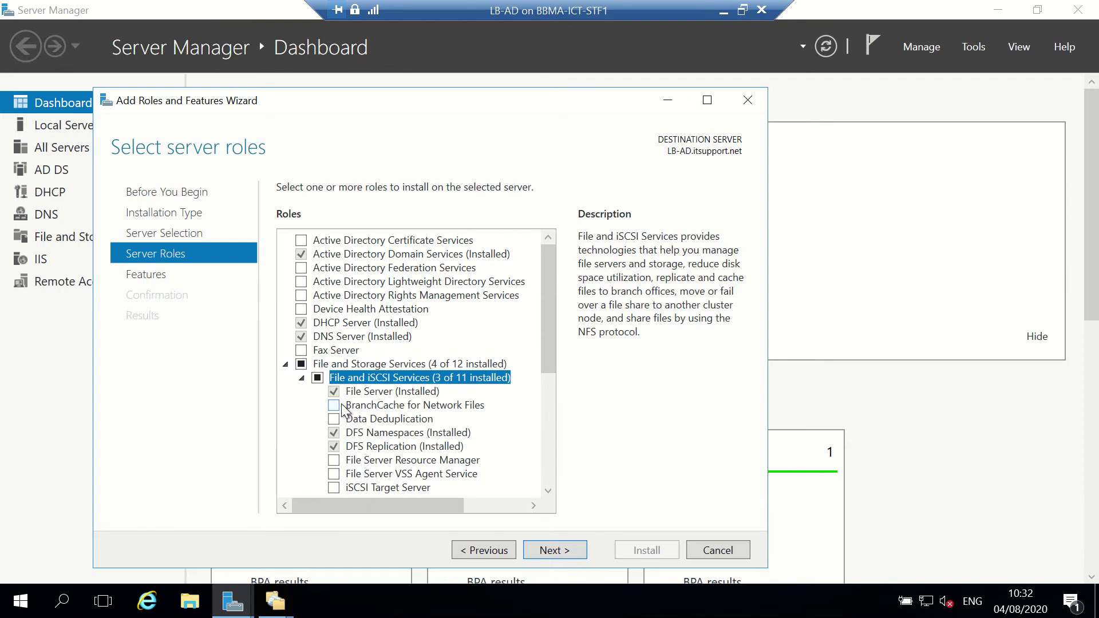
{"action": "left_click", "coordinate": [361, 407]}
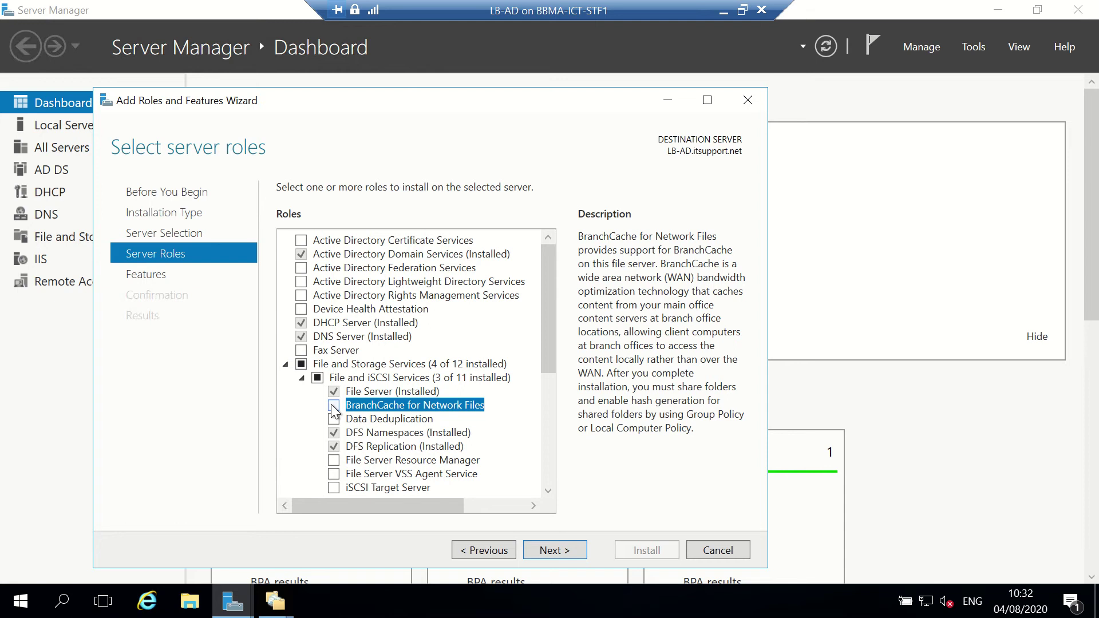
{"action": "left_click", "coordinate": [333, 405]}
Go past the Features page to confirmation and install BranchCache for Network Files.
{"action": "left_click", "coordinate": [540, 549]}
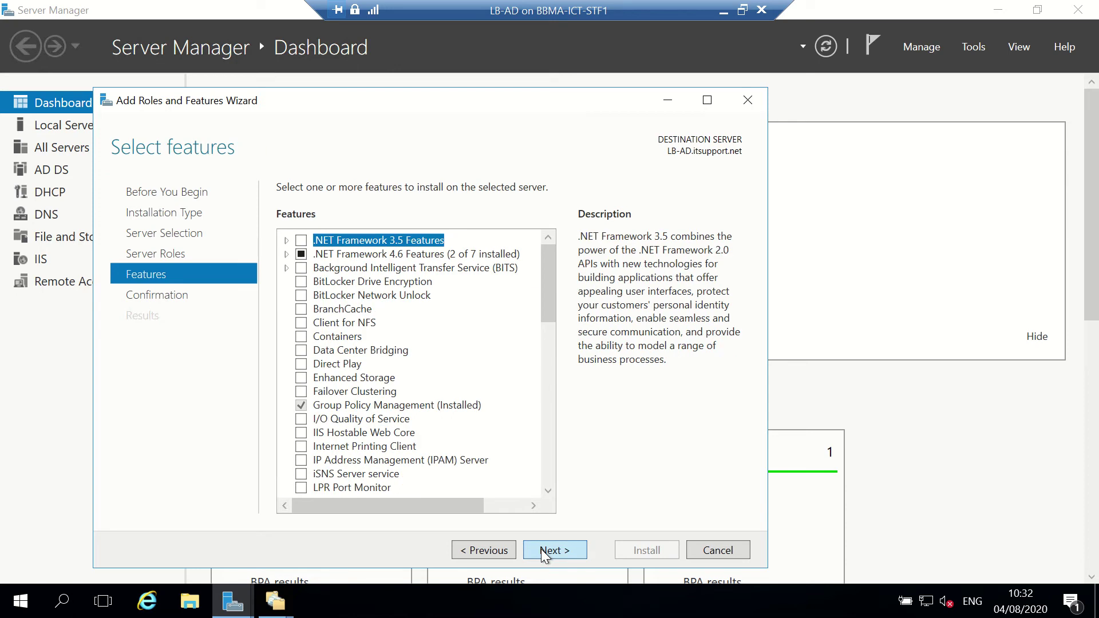
{"action": "left_click", "coordinate": [541, 549]}
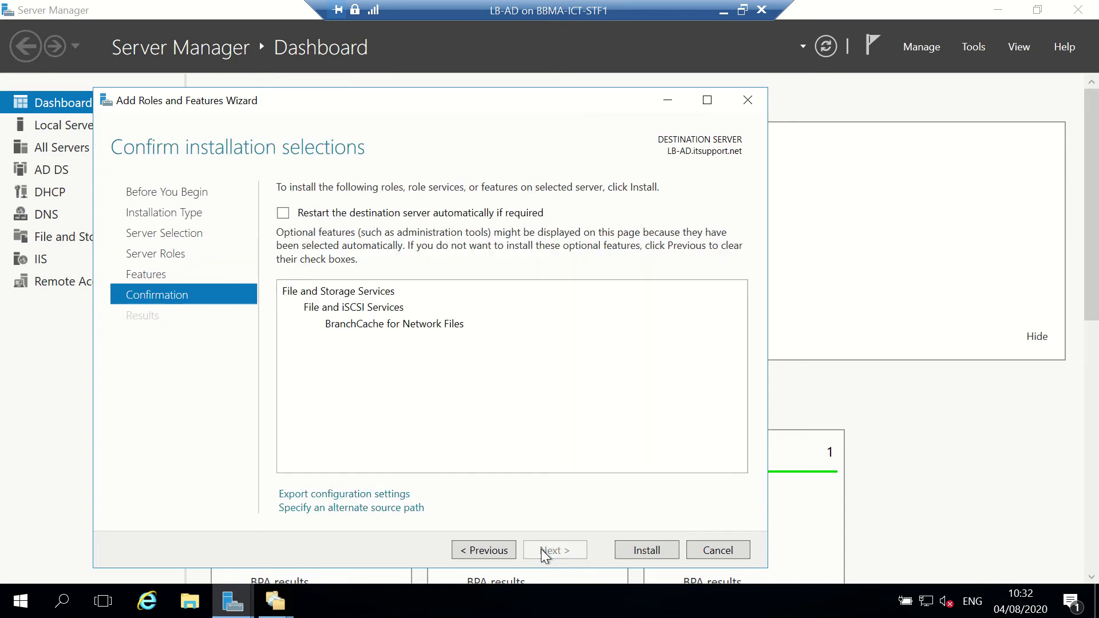
{"action": "left_click", "coordinate": [505, 550]}
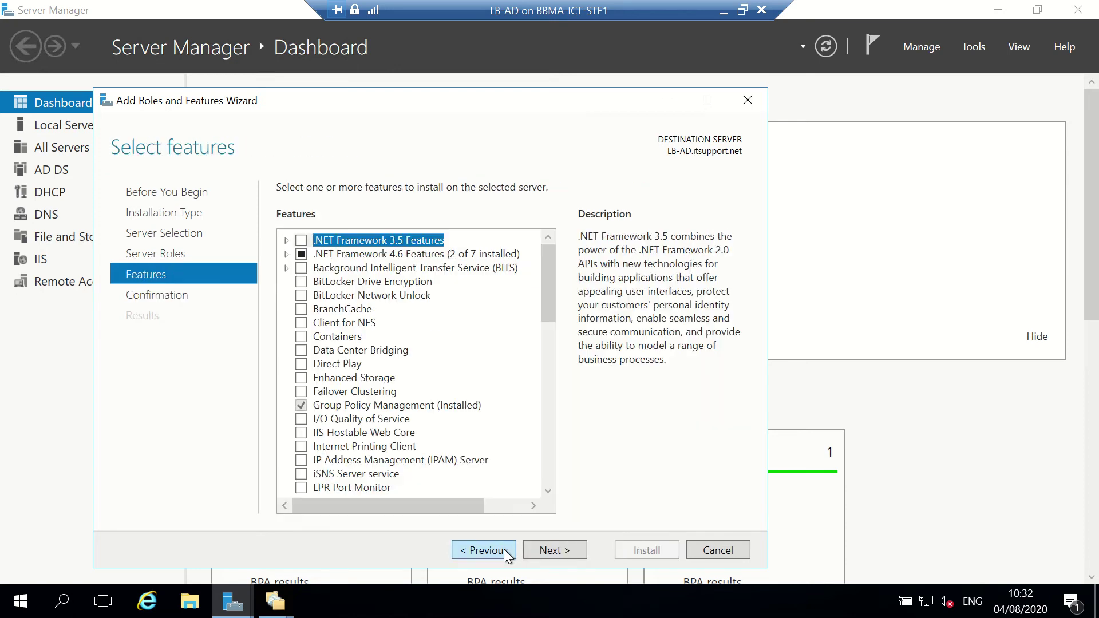
{"action": "left_click", "coordinate": [544, 543]}
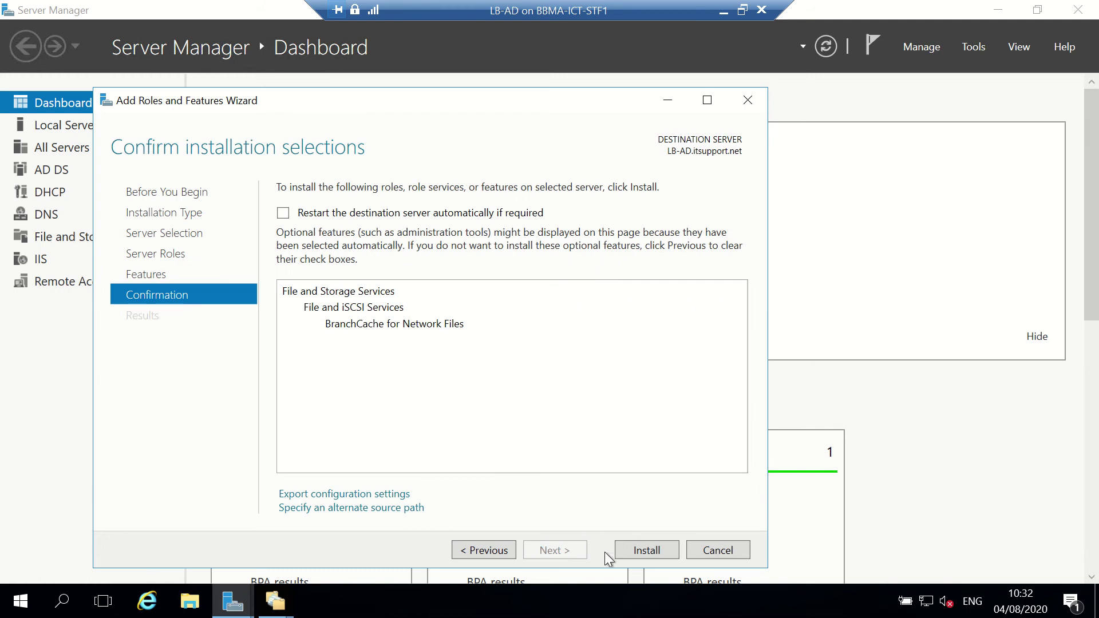
{"action": "left_click", "coordinate": [480, 555]}
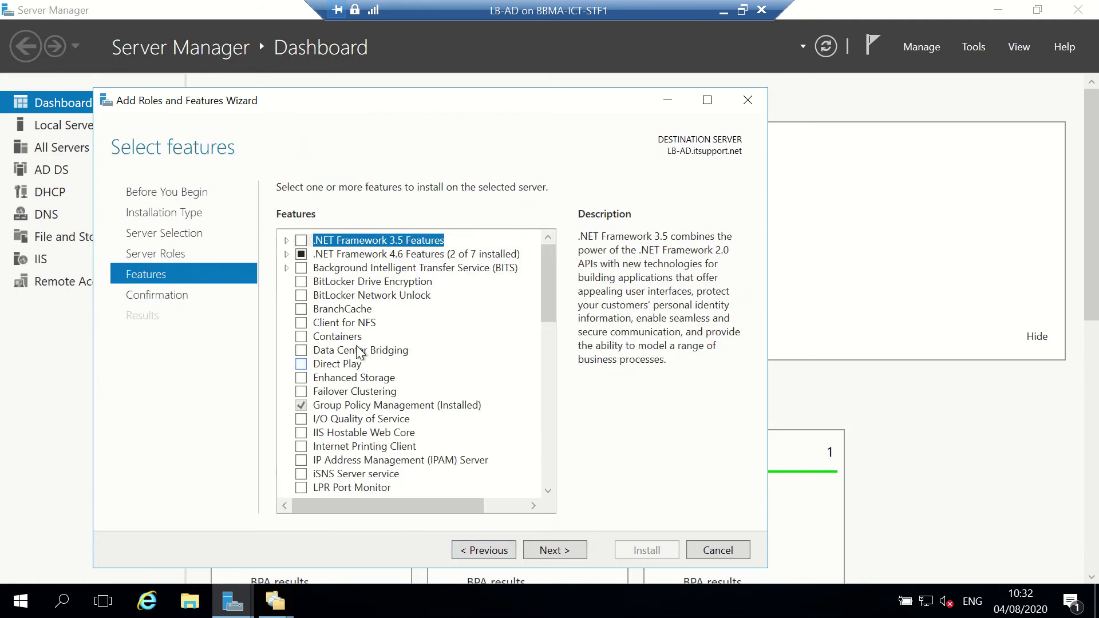
{"action": "left_click", "coordinate": [350, 313]}
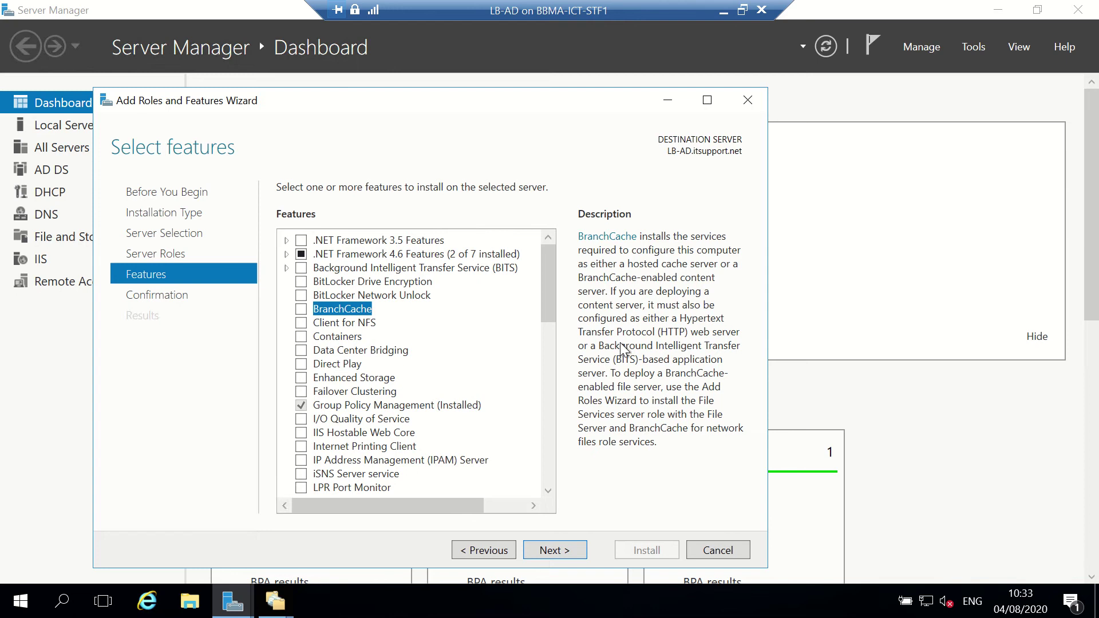
{"action": "left_click", "coordinate": [571, 550]}
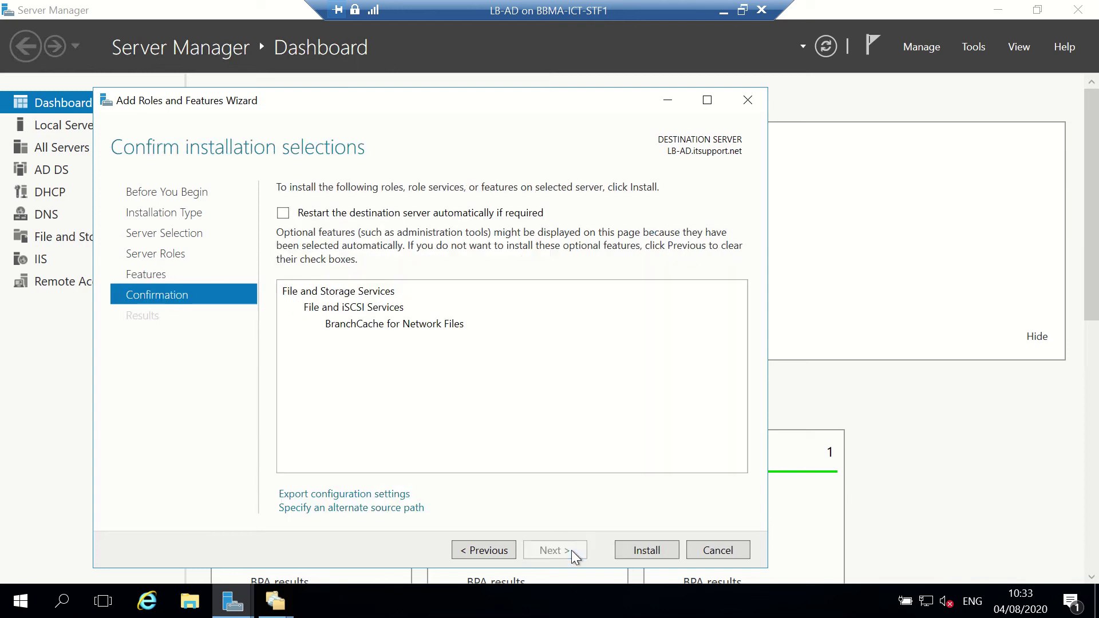
{"action": "left_click", "coordinate": [640, 551]}
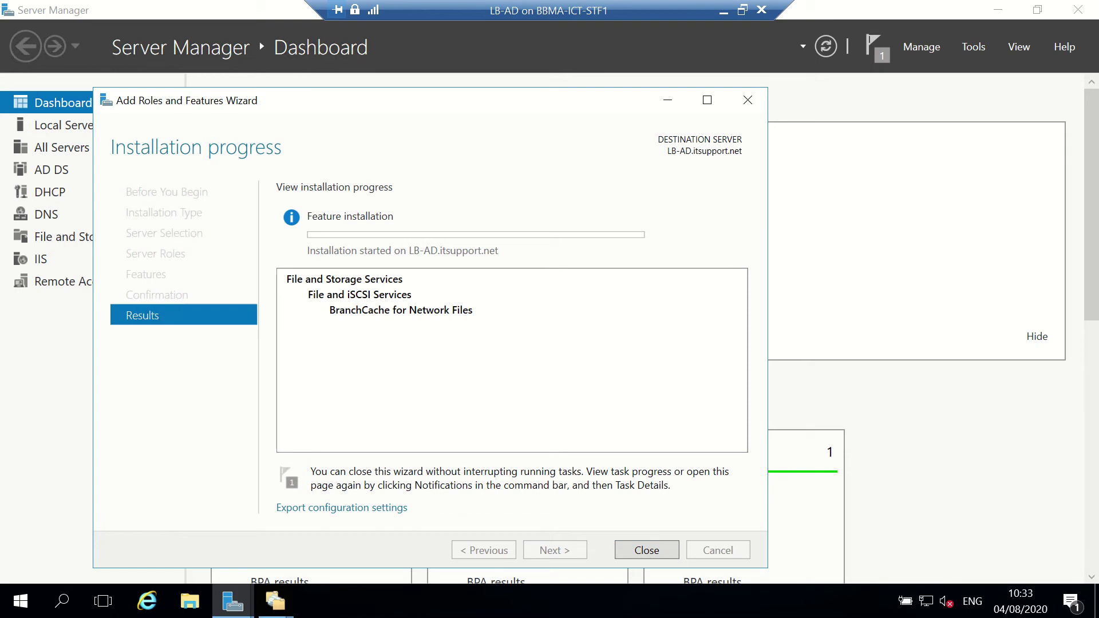
Open Control Panel in Small icons view and go to Windows Firewall's allowed apps list.
{"action": "left_click", "coordinate": [4, 611]}
{"action": "right_click", "coordinate": [3, 611]}
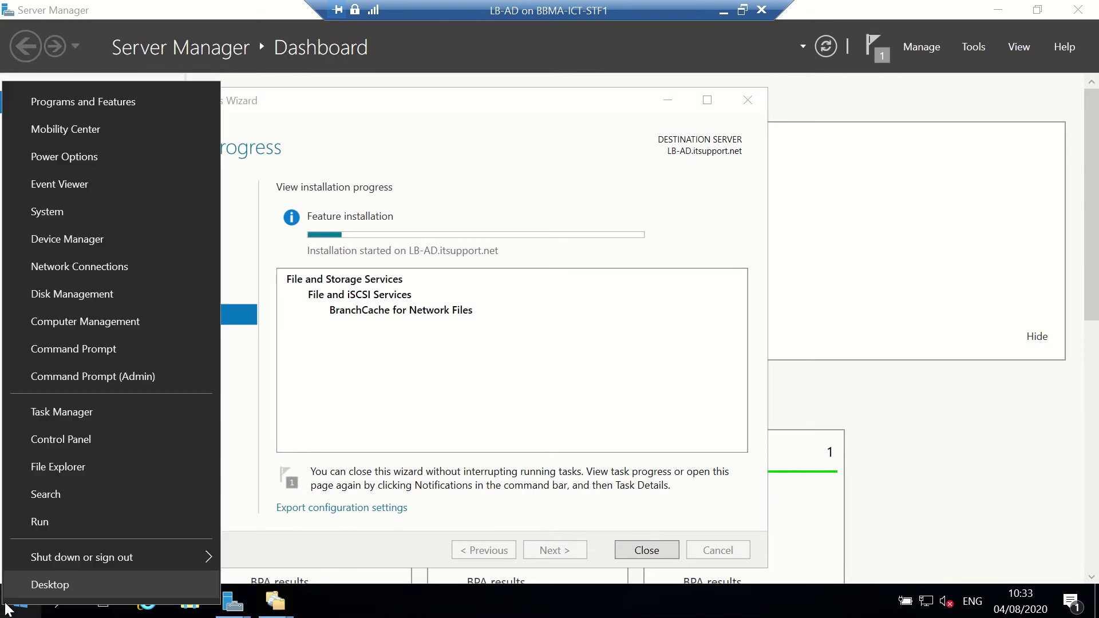
{"action": "left_click", "coordinate": [94, 444]}
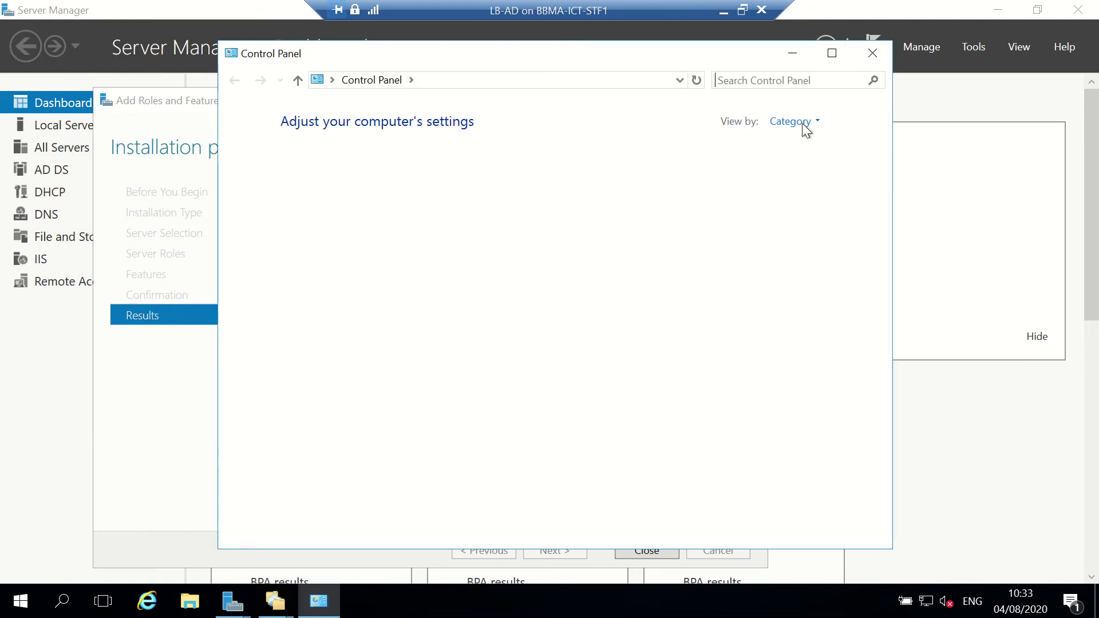
{"action": "left_click", "coordinate": [807, 129]}
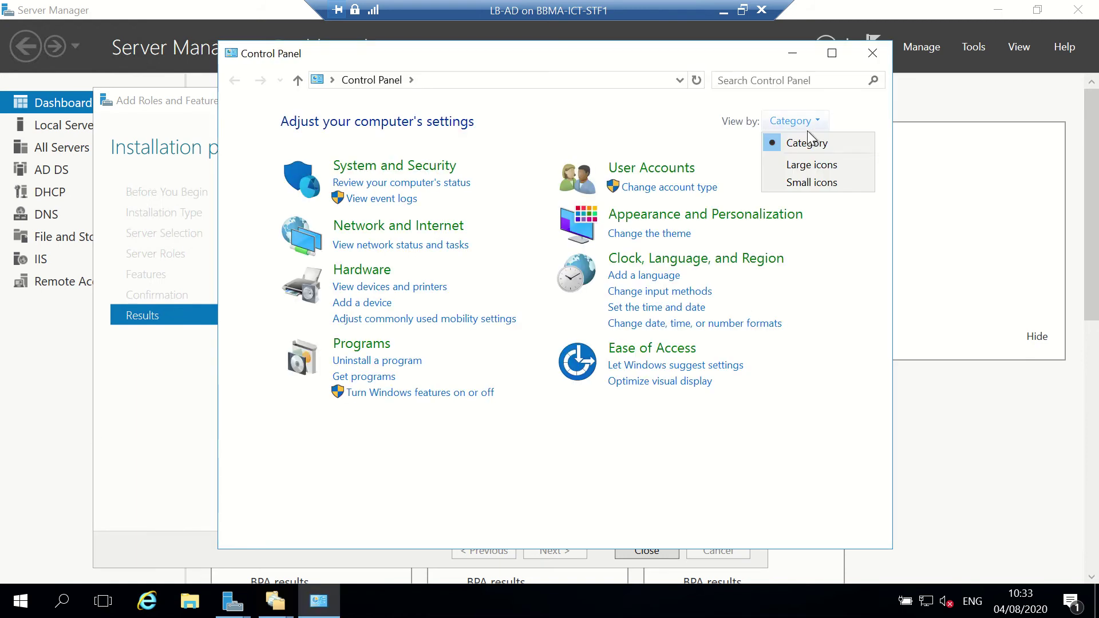
{"action": "left_click", "coordinate": [806, 182]}
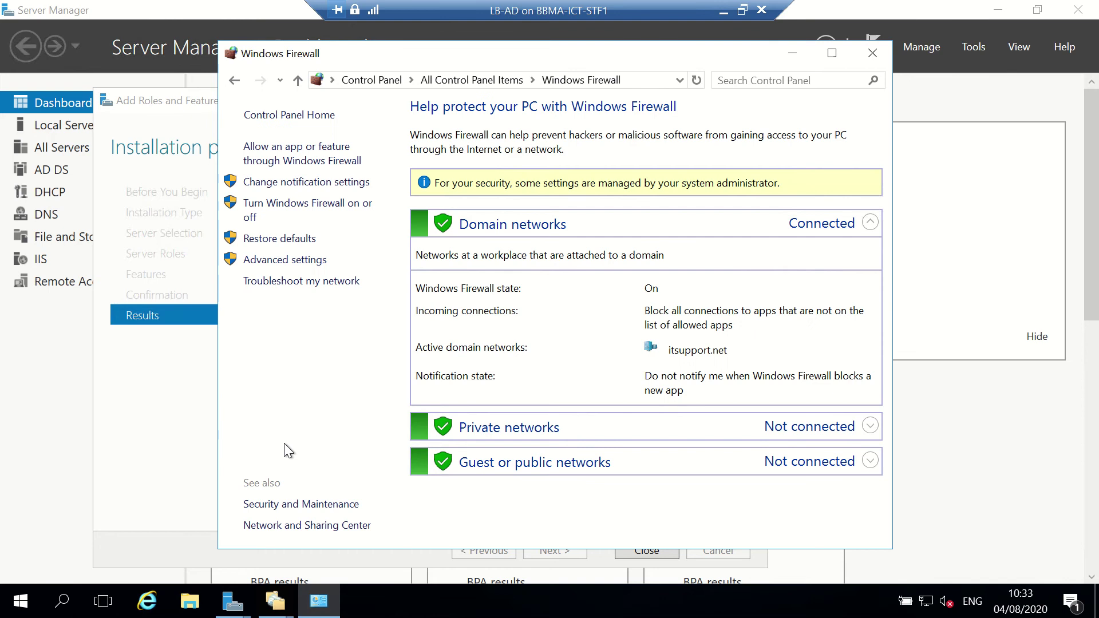
{"action": "left_click", "coordinate": [322, 155]}
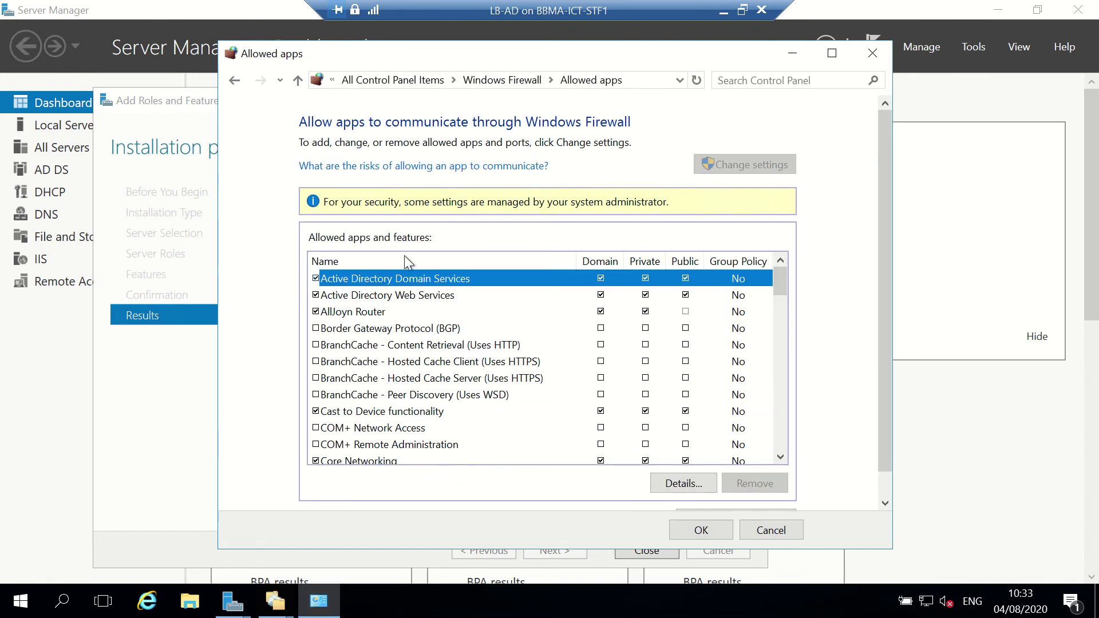
Tick Content Retrieval, Hosted Cache Client, Hosted Cache Server and Peer Discovery BranchCache entries.
{"action": "left_click", "coordinate": [316, 345]}
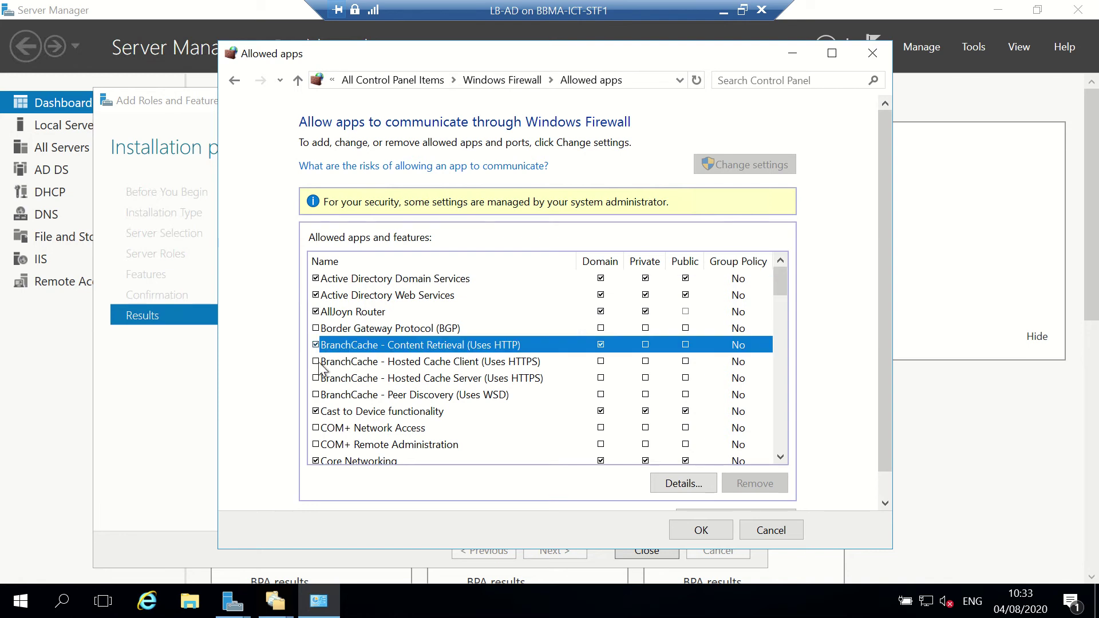
{"action": "left_click", "coordinate": [316, 361]}
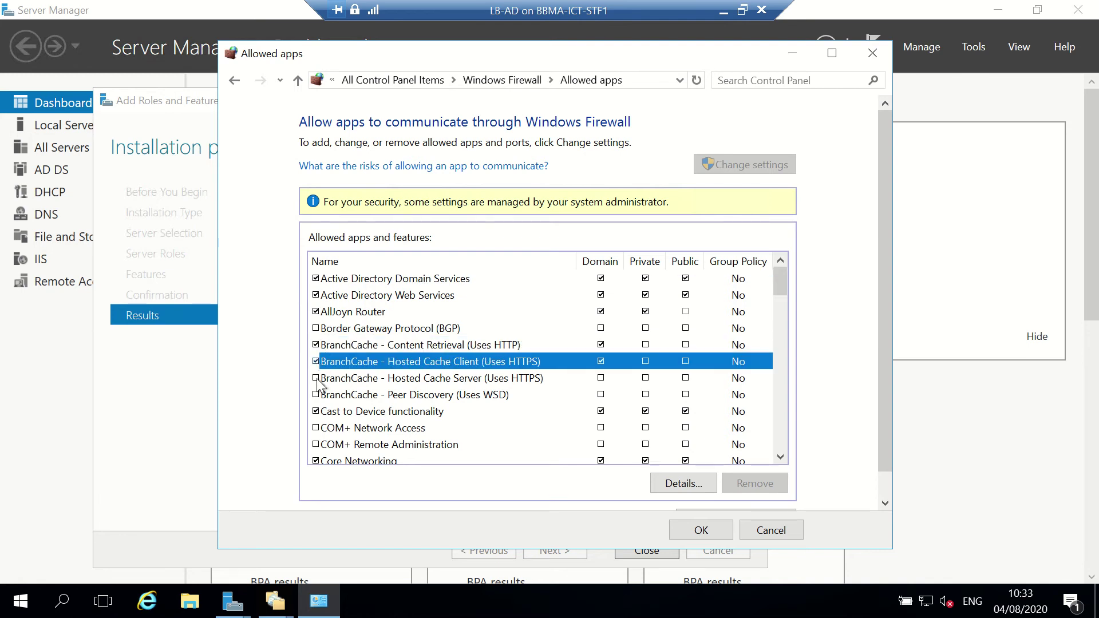
{"action": "left_click", "coordinate": [316, 378]}
{"action": "left_click", "coordinate": [314, 395]}
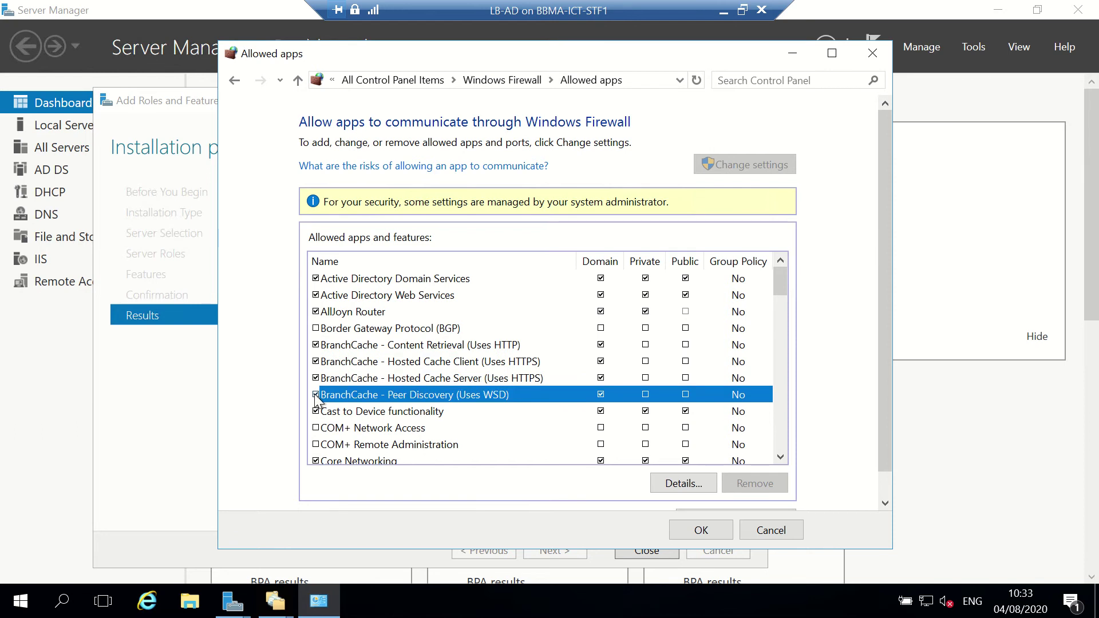
Allow Hosted Cache Client, Hosted Cache Server and Peer Discovery on Private and Public networks, then save.
{"action": "left_click", "coordinate": [645, 360]}
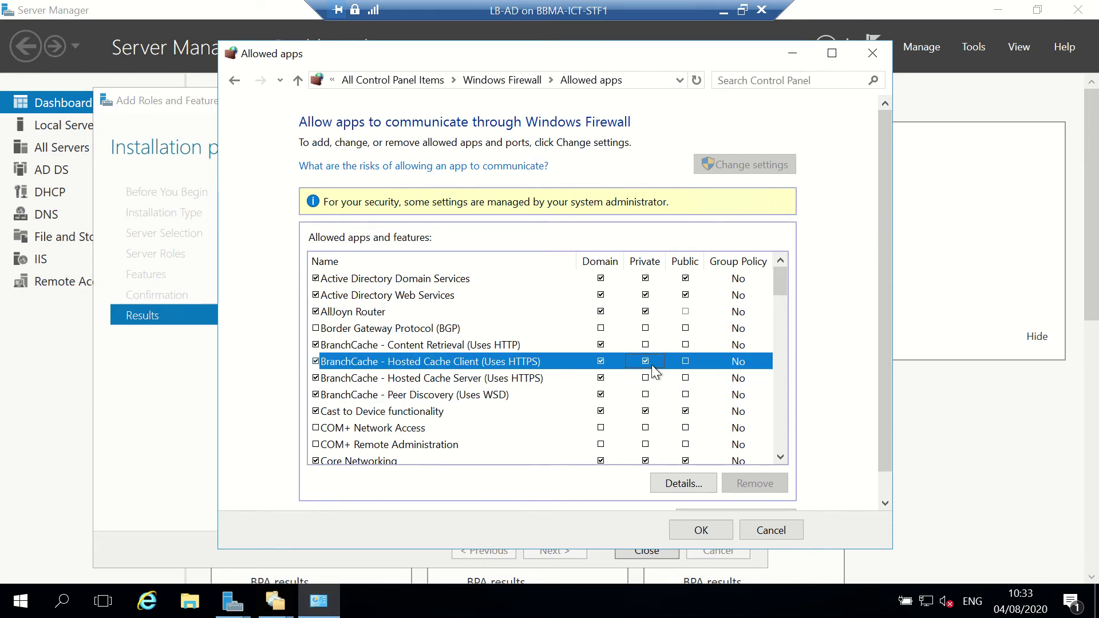
{"action": "left_click", "coordinate": [685, 362]}
{"action": "left_click", "coordinate": [685, 378]}
{"action": "left_click", "coordinate": [685, 394]}
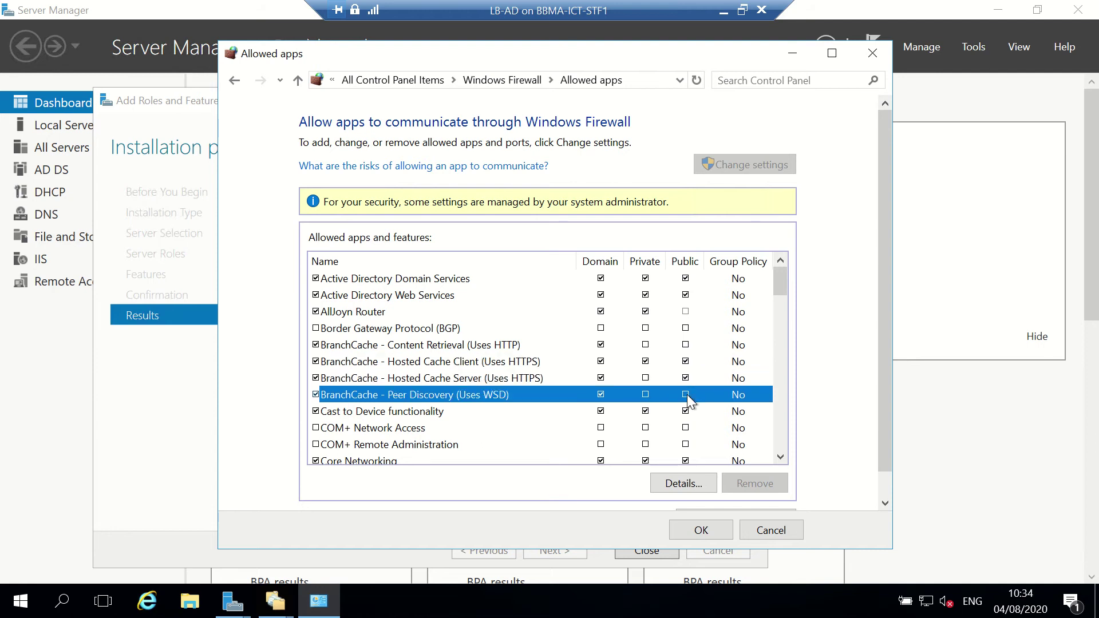
{"action": "left_click", "coordinate": [645, 394]}
{"action": "left_click", "coordinate": [645, 379]}
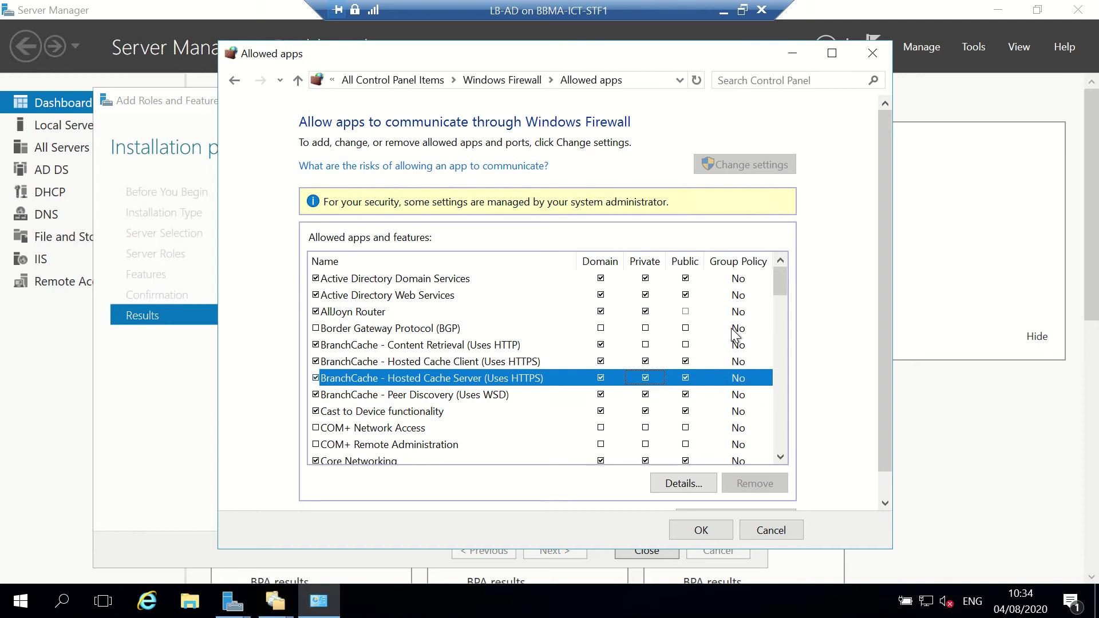
{"action": "left_click", "coordinate": [700, 530]}
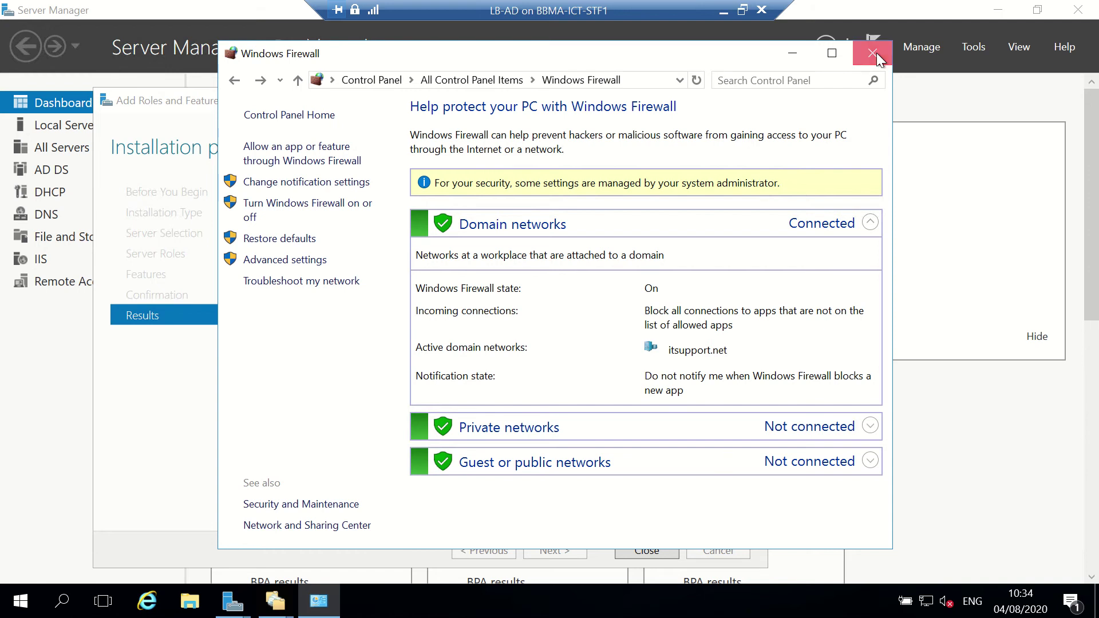
Close the Windows Firewall settings, the finished installation wizard and DFS Management.
{"action": "left_click", "coordinate": [872, 53]}
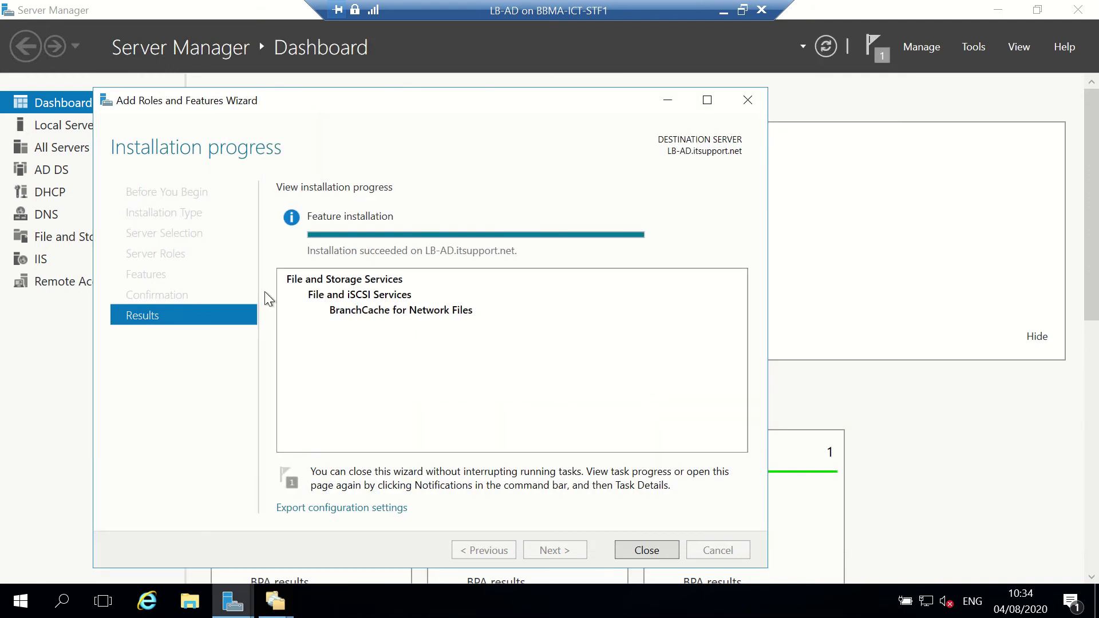
{"action": "left_click", "coordinate": [631, 547]}
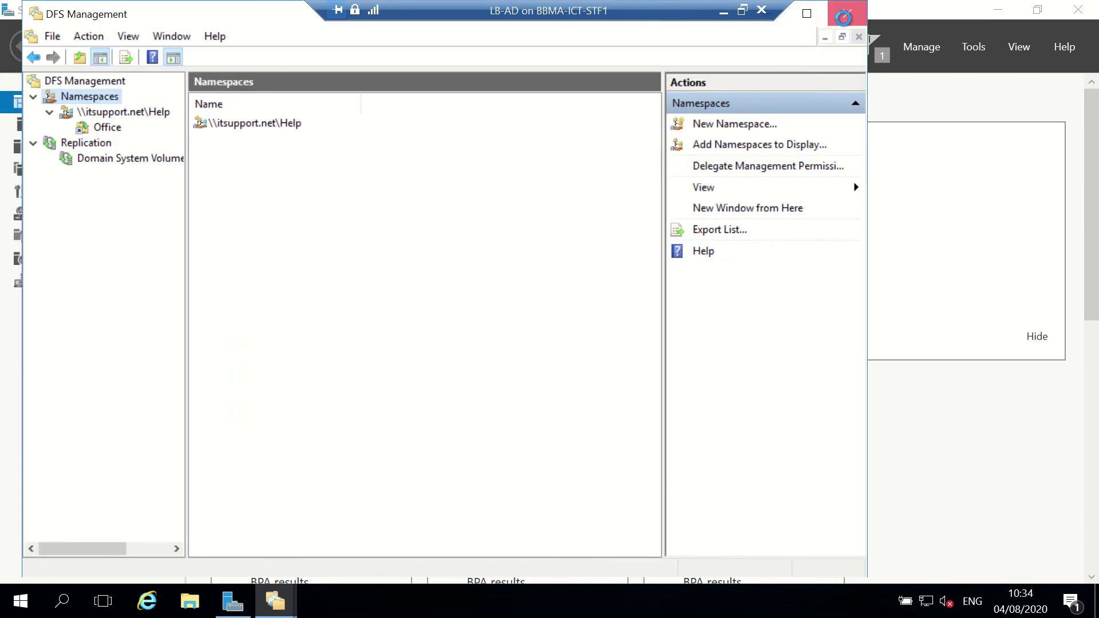
{"action": "left_click", "coordinate": [843, 18]}
{"action": "left_click", "coordinate": [843, 16]}
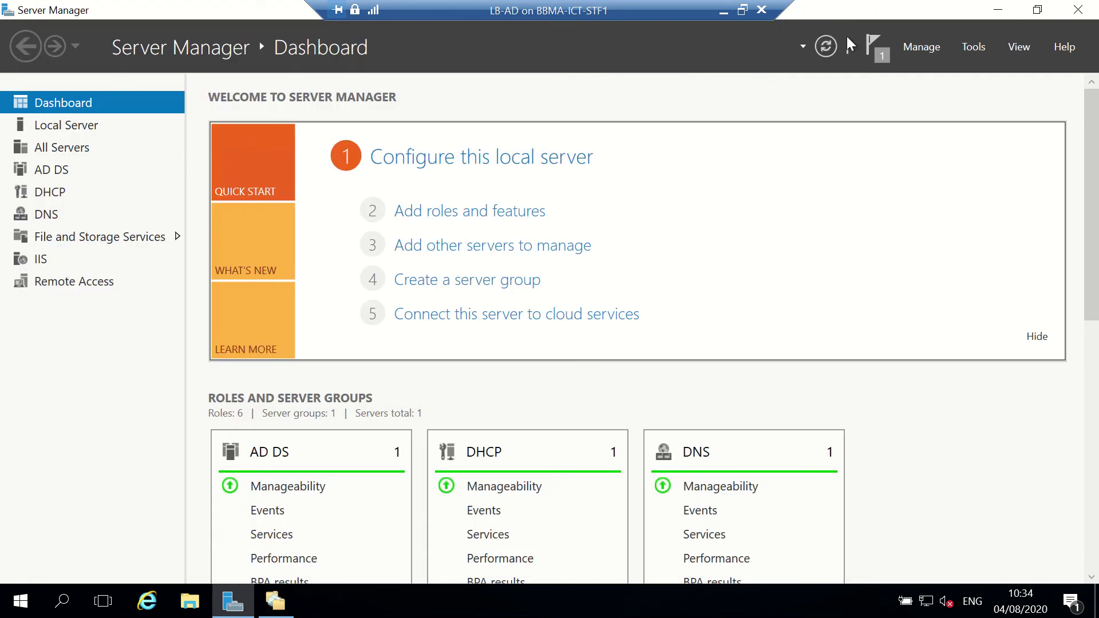
Launch Group Policy Management from Server Manager's Tools menu.
{"action": "left_click", "coordinate": [963, 50]}
{"action": "scroll", "coordinate": [892, 221], "scroll_direction": "up", "scroll_amount": 1}
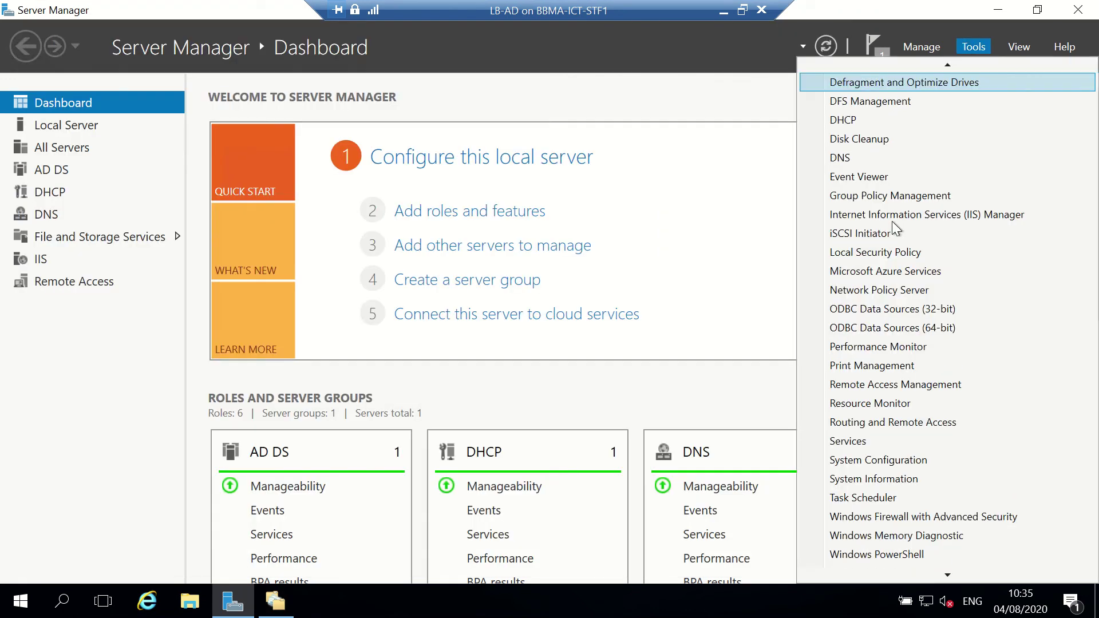
{"action": "left_click", "coordinate": [890, 195]}
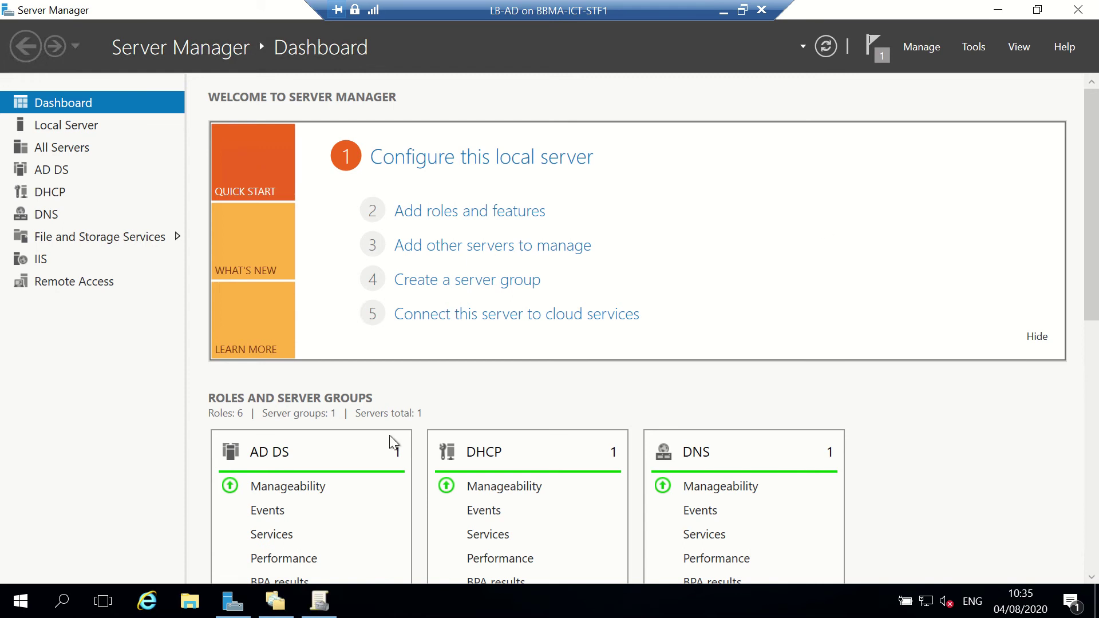
Create a GPO named 'BranchCache' linked to itsupport.net and dismiss the linked-GPO notice.
{"action": "left_click", "coordinate": [317, 601]}
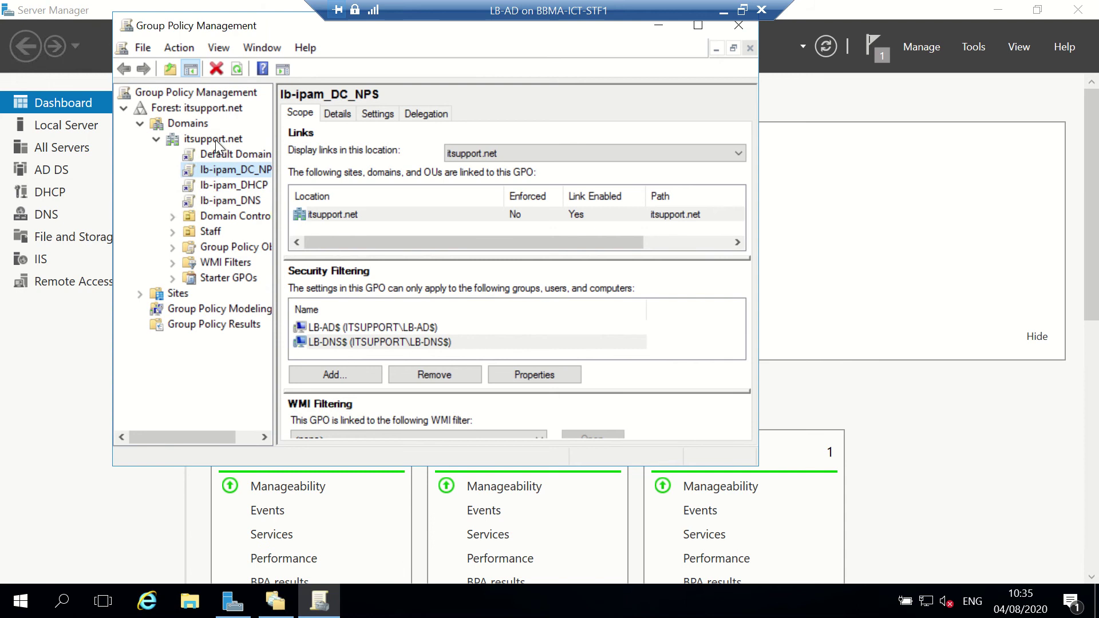
{"action": "right_click", "coordinate": [215, 140]}
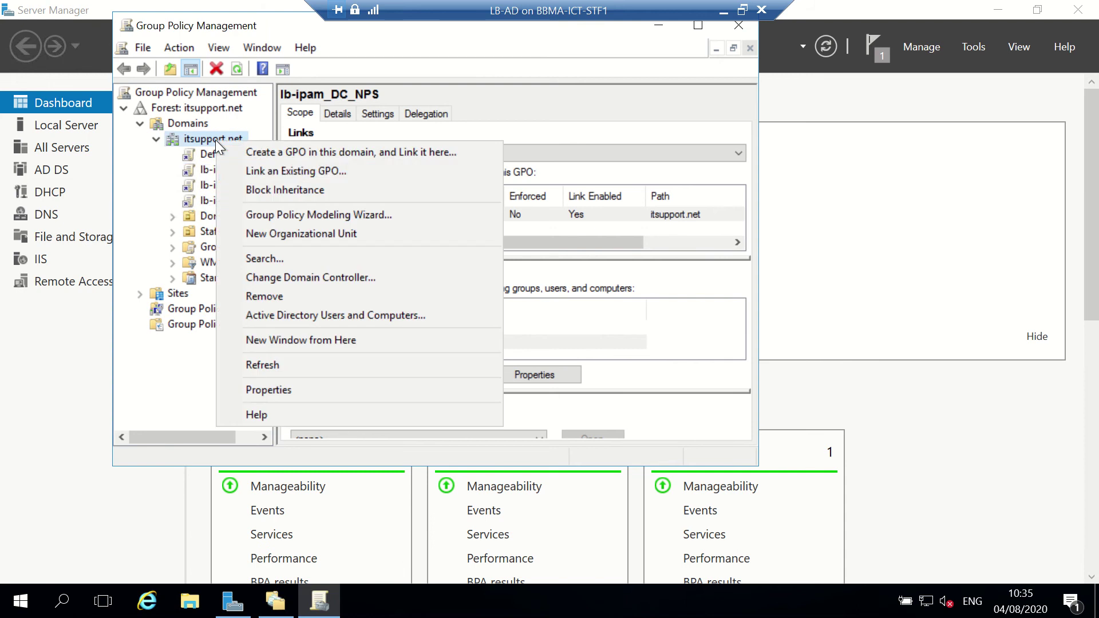
{"action": "left_click", "coordinate": [284, 155]}
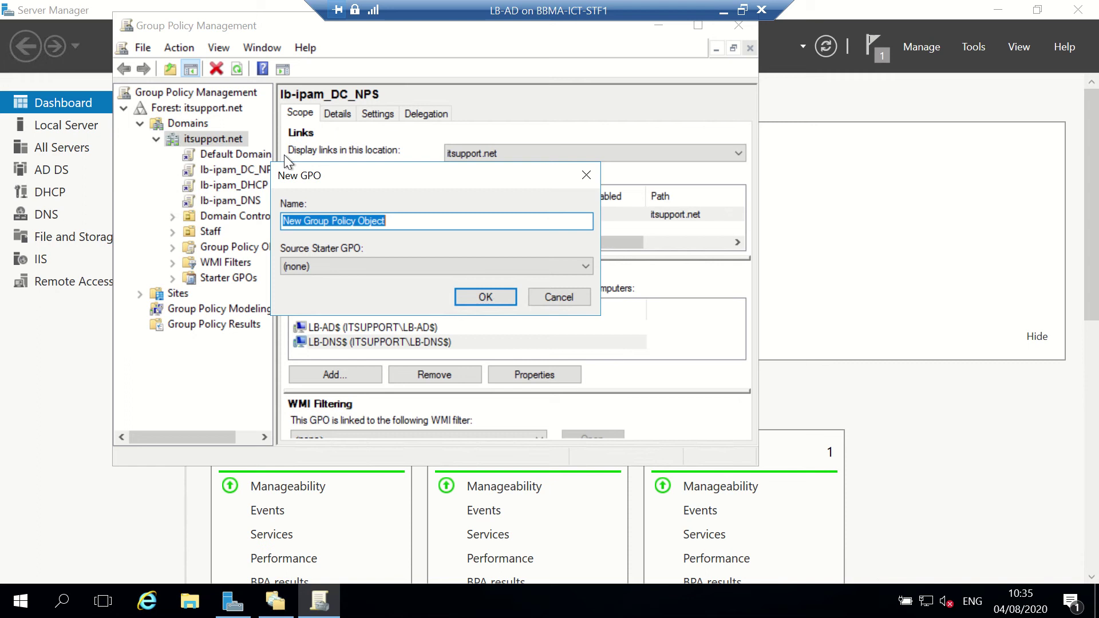
{"action": "type", "text": "BranchCache"}
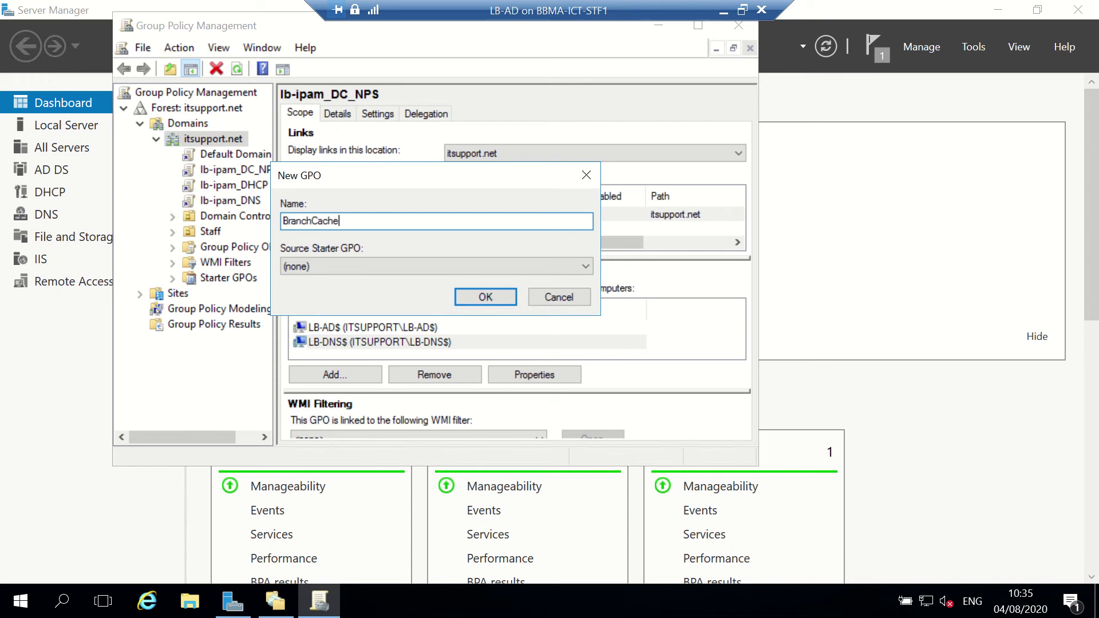
{"action": "key", "text": "Return"}
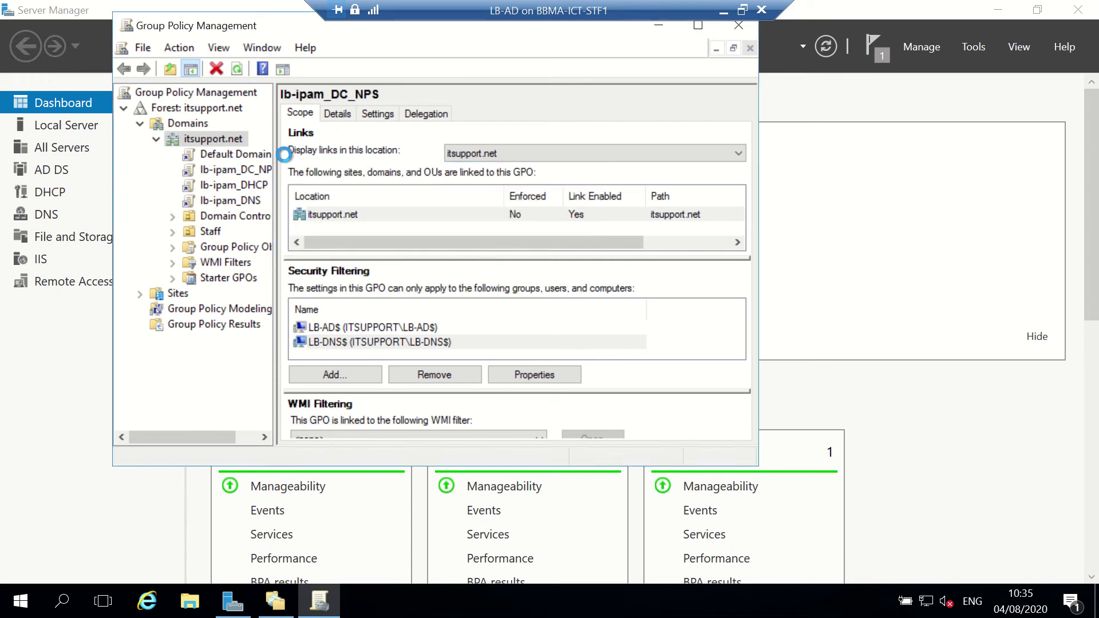
{"action": "left_click", "coordinate": [230, 150]}
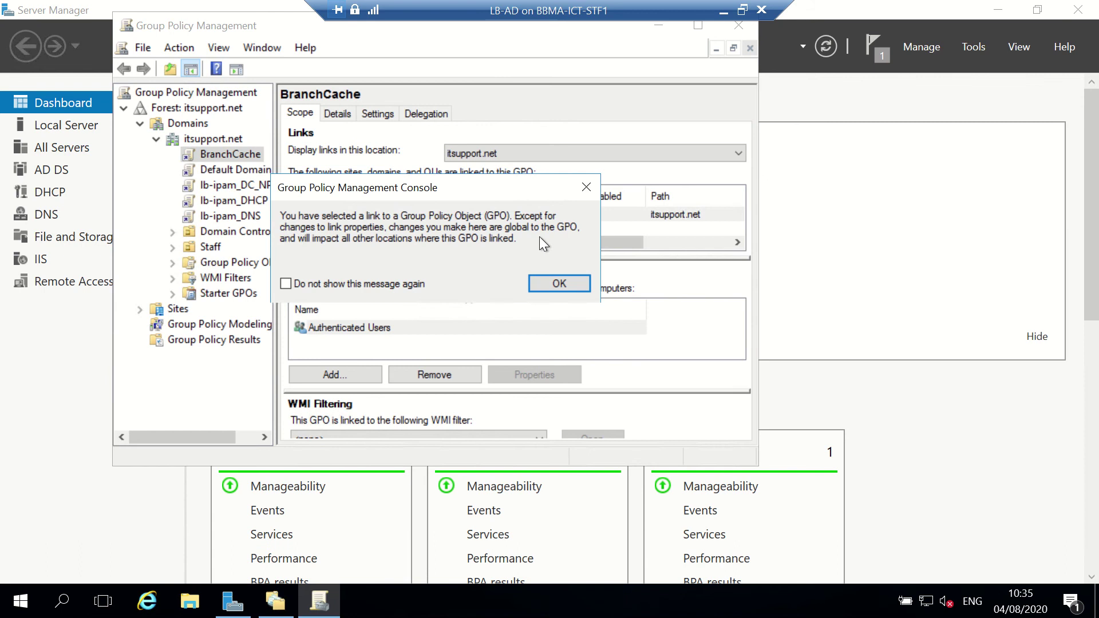
{"action": "left_click", "coordinate": [547, 287]}
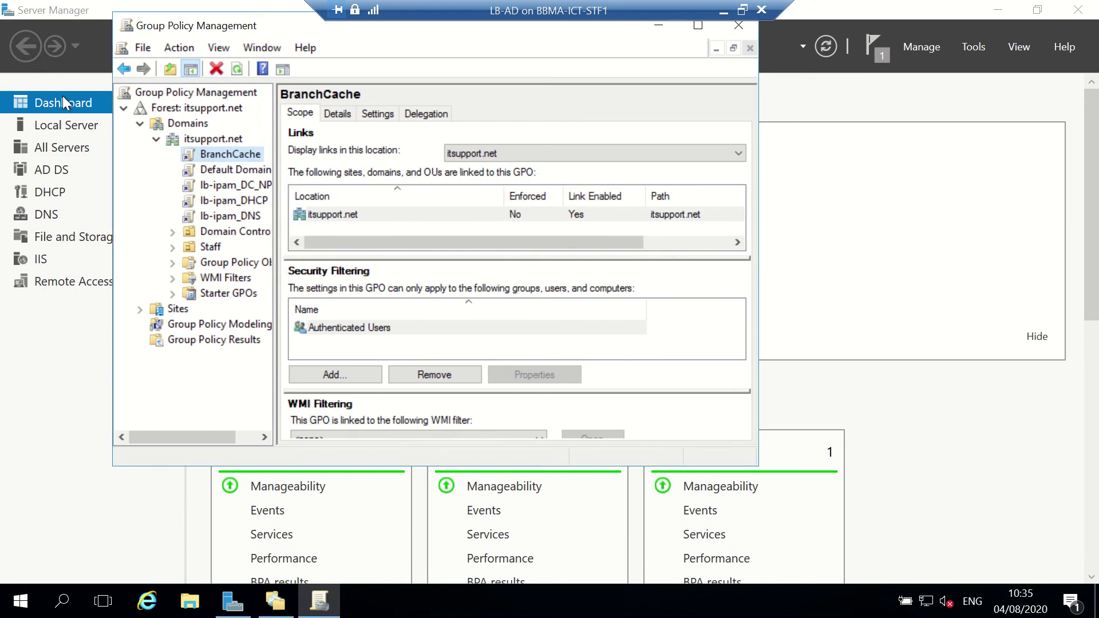
{"action": "right_click", "coordinate": [214, 155]}
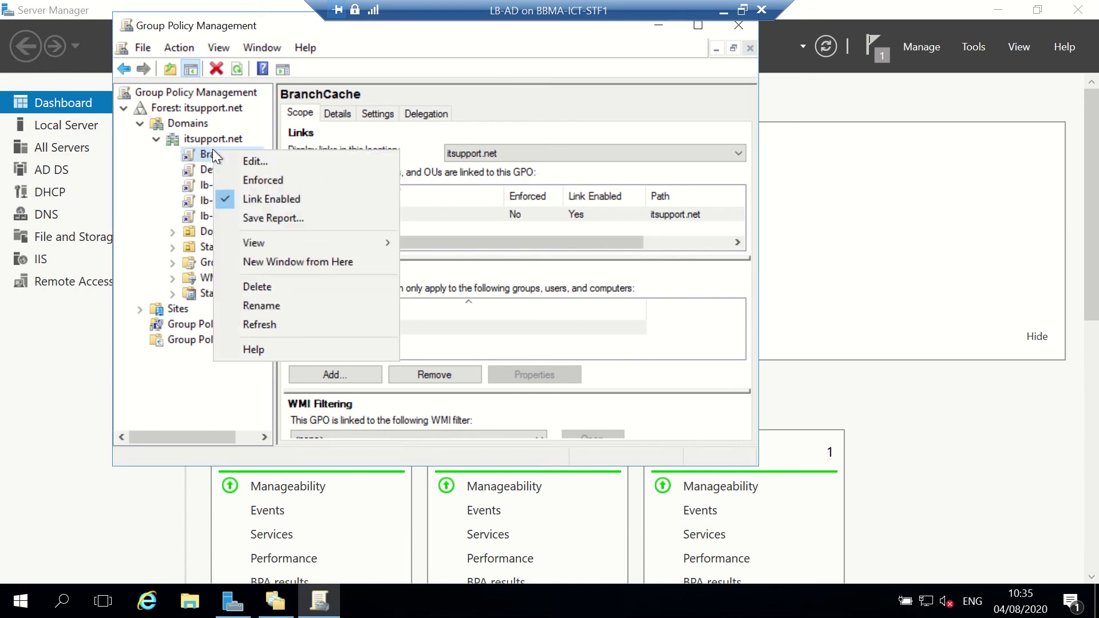
Choose Edit on the BranchCache GPO to open it in the policy editor.
{"action": "left_click", "coordinate": [273, 162]}
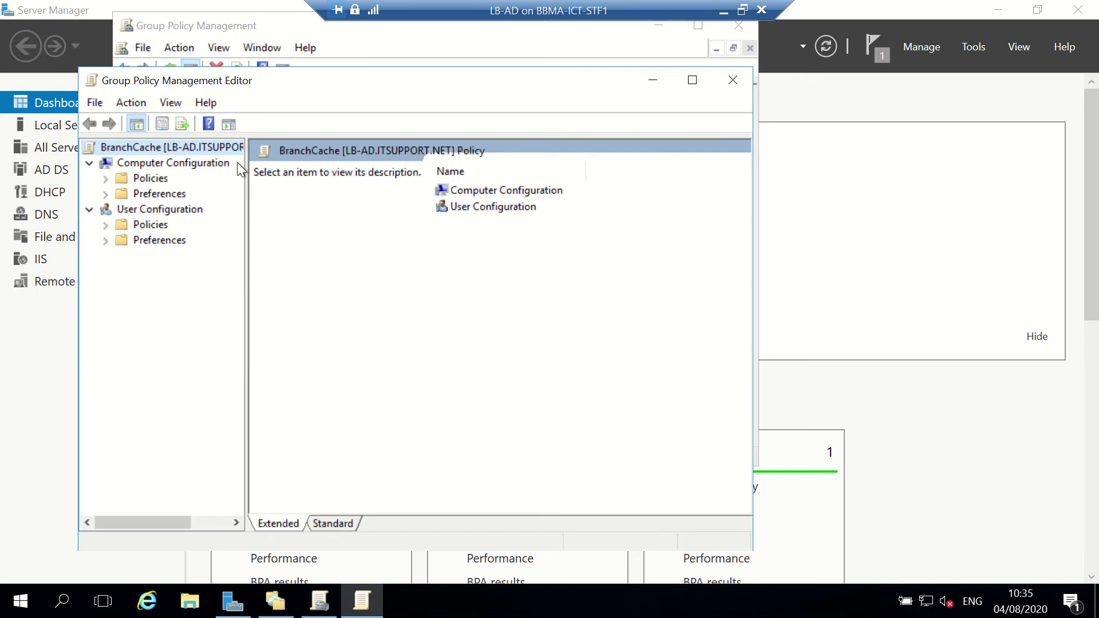
Enable Hash Publication for BranchCache under Administrative Templates > Network > Lanman Server.
{"action": "left_click", "coordinate": [107, 178]}
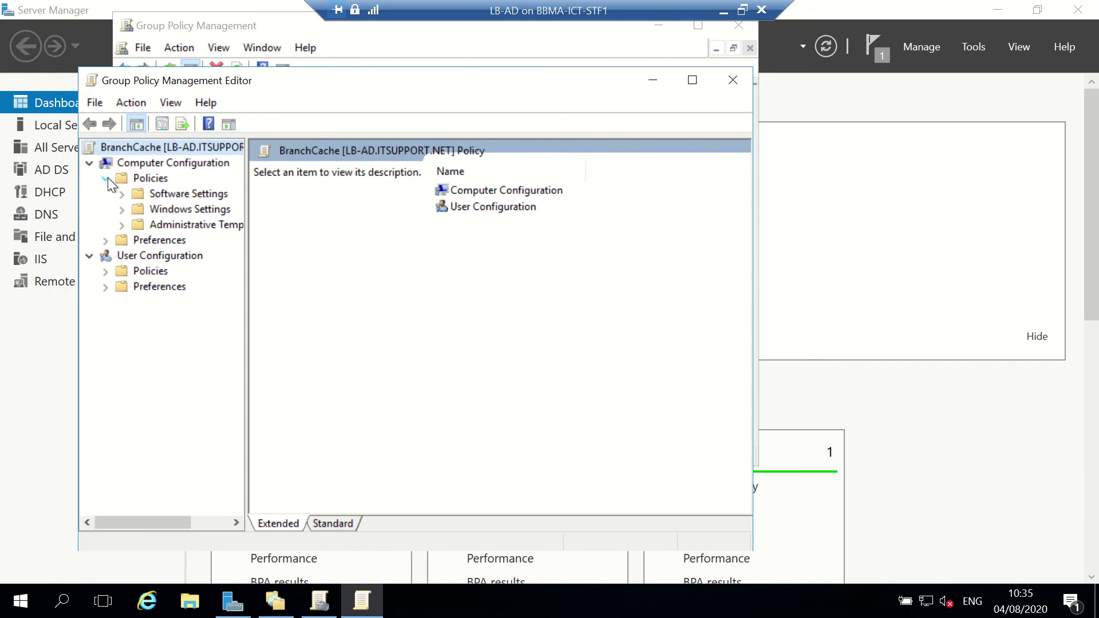
{"action": "left_click", "coordinate": [121, 224]}
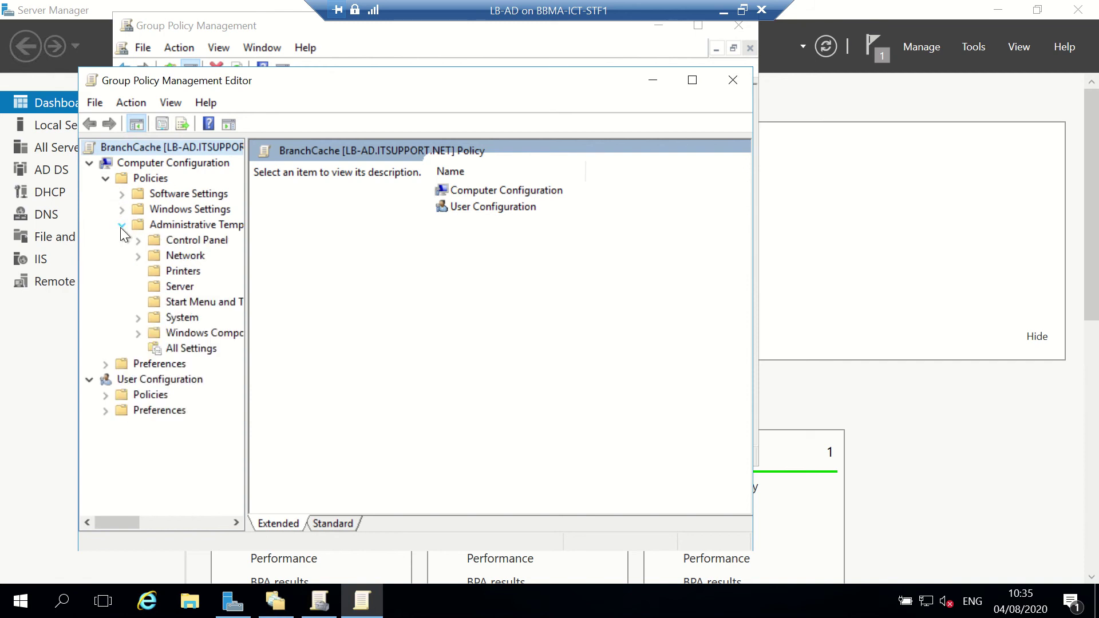
{"action": "left_click", "coordinate": [139, 256]}
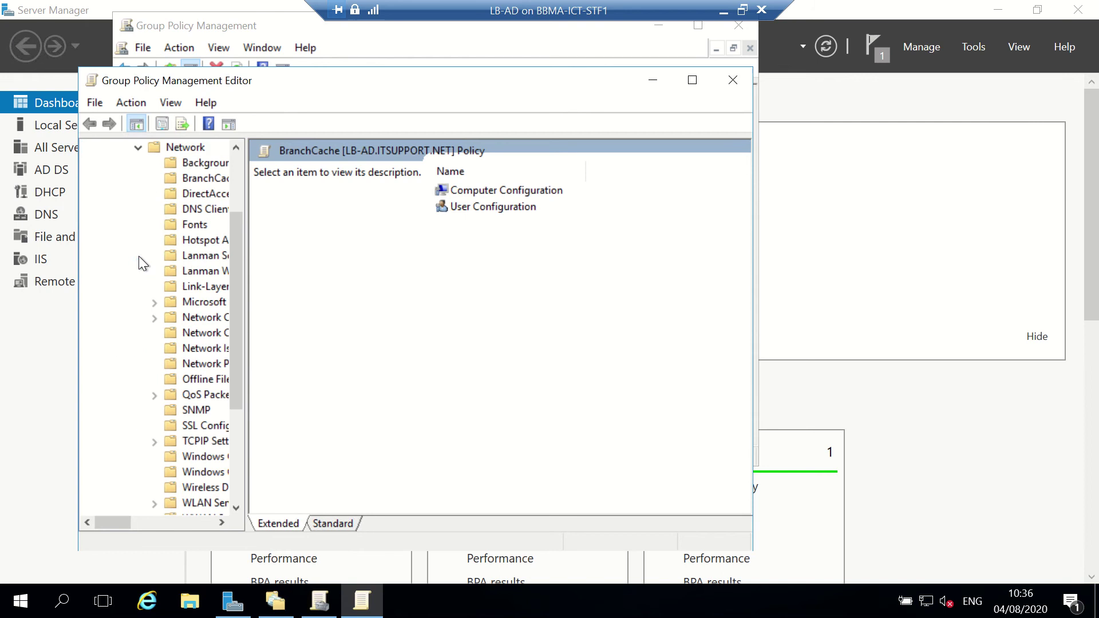
{"action": "left_click", "coordinate": [191, 258]}
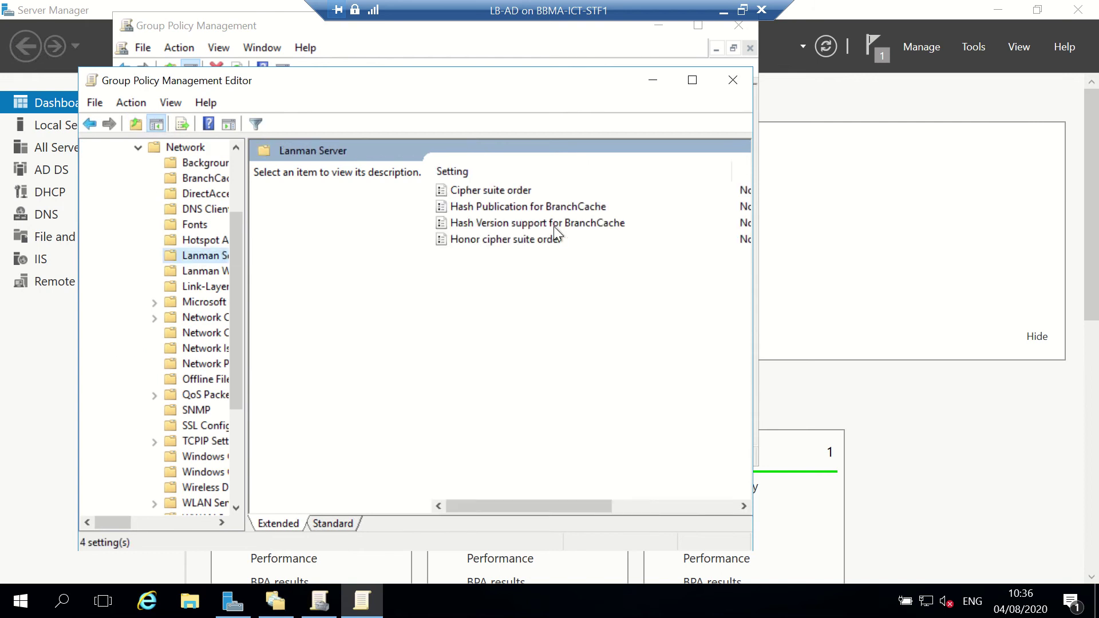
{"action": "left_click", "coordinate": [545, 206]}
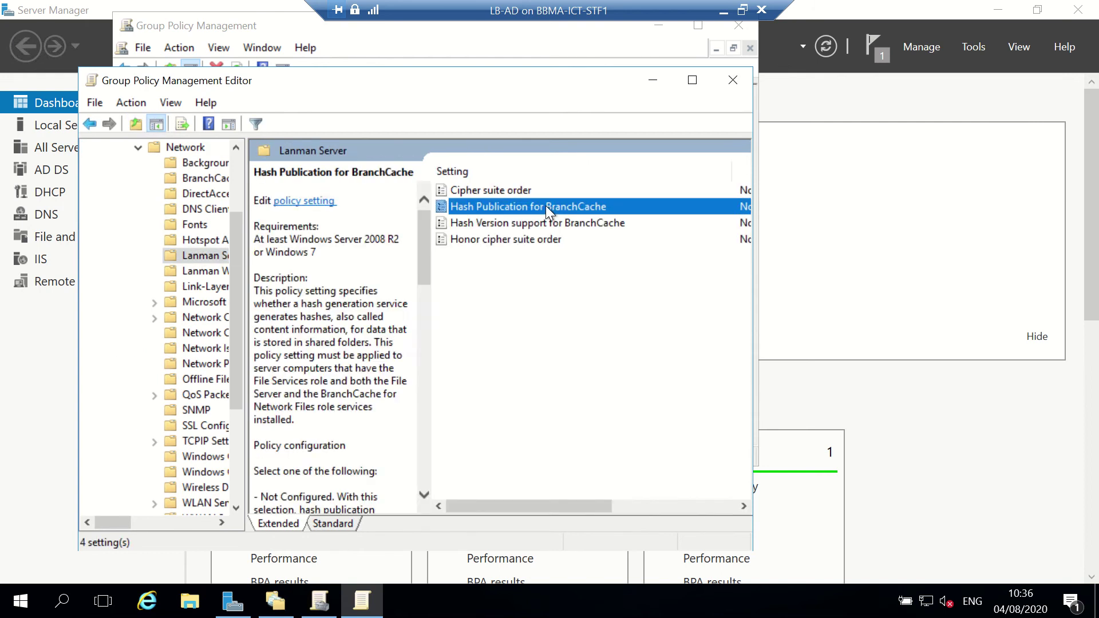
{"action": "key", "text": "Down"}
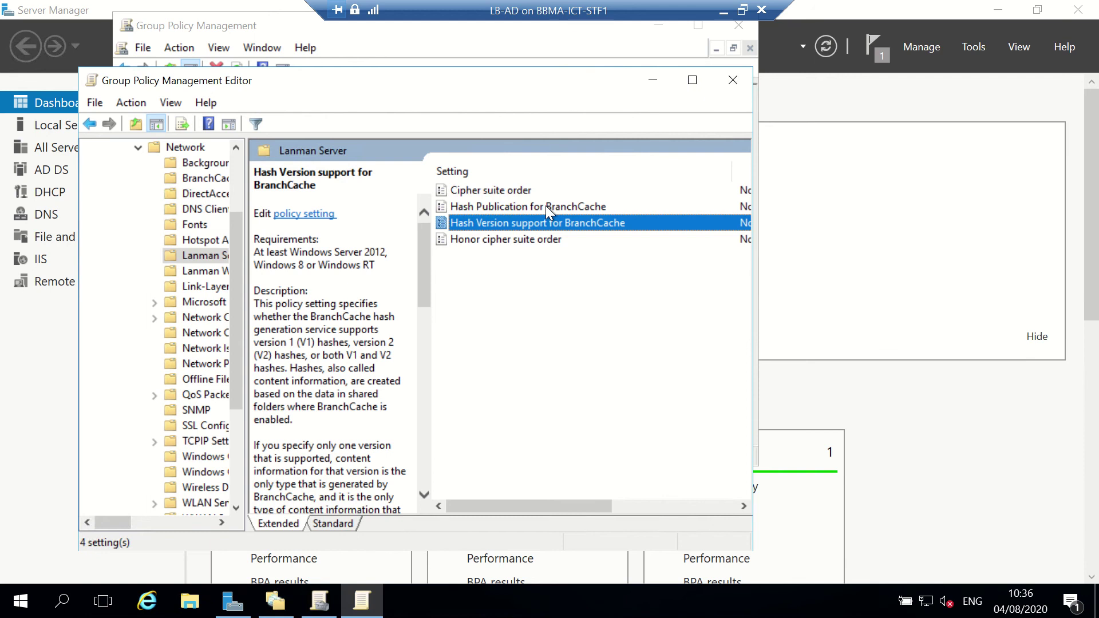
{"action": "double_click", "coordinate": [530, 206]}
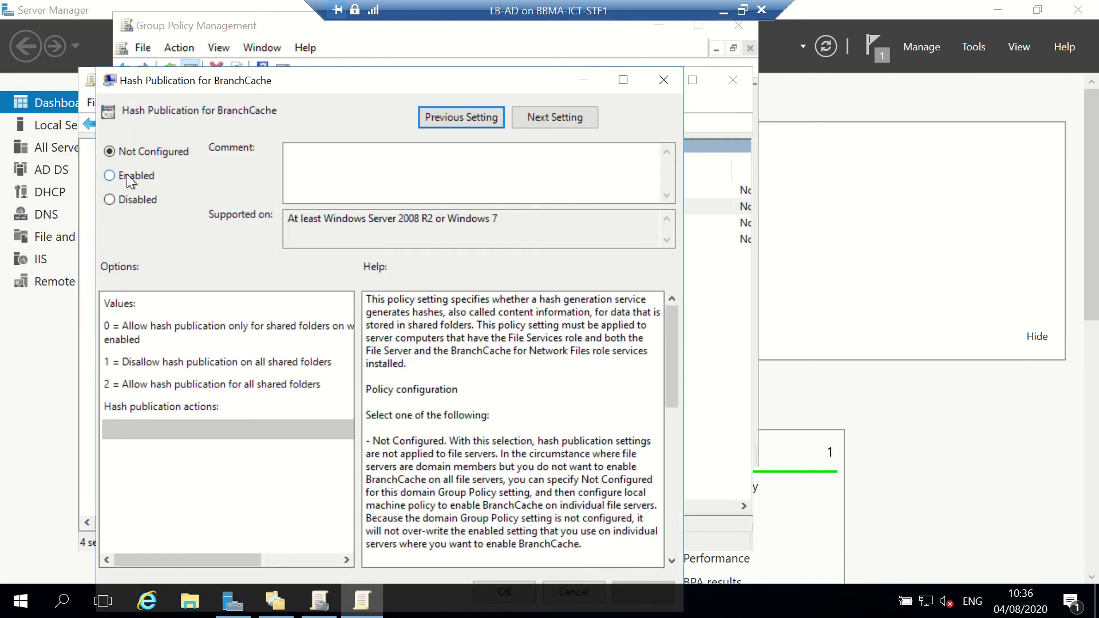
{"action": "left_click", "coordinate": [126, 175]}
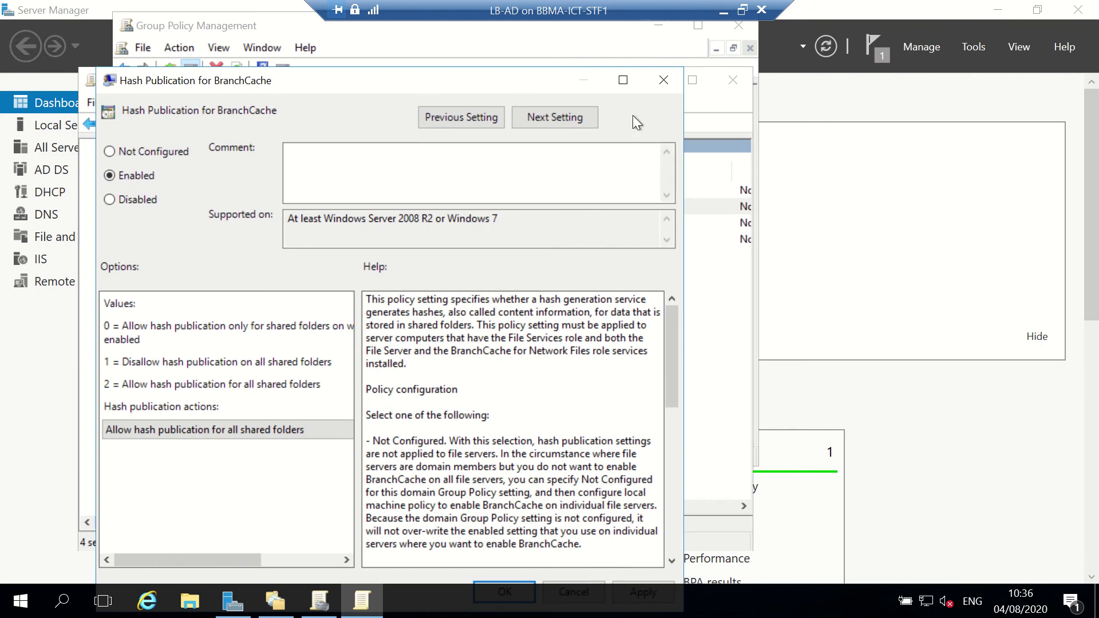
{"action": "left_click", "coordinate": [663, 81]}
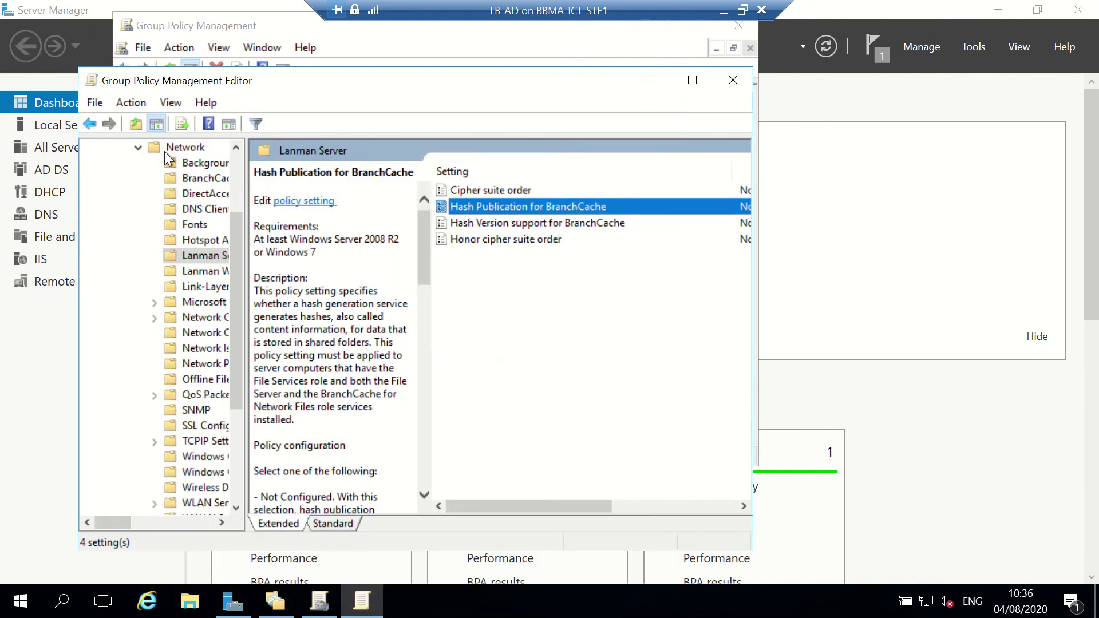
{"action": "left_click", "coordinate": [136, 151]}
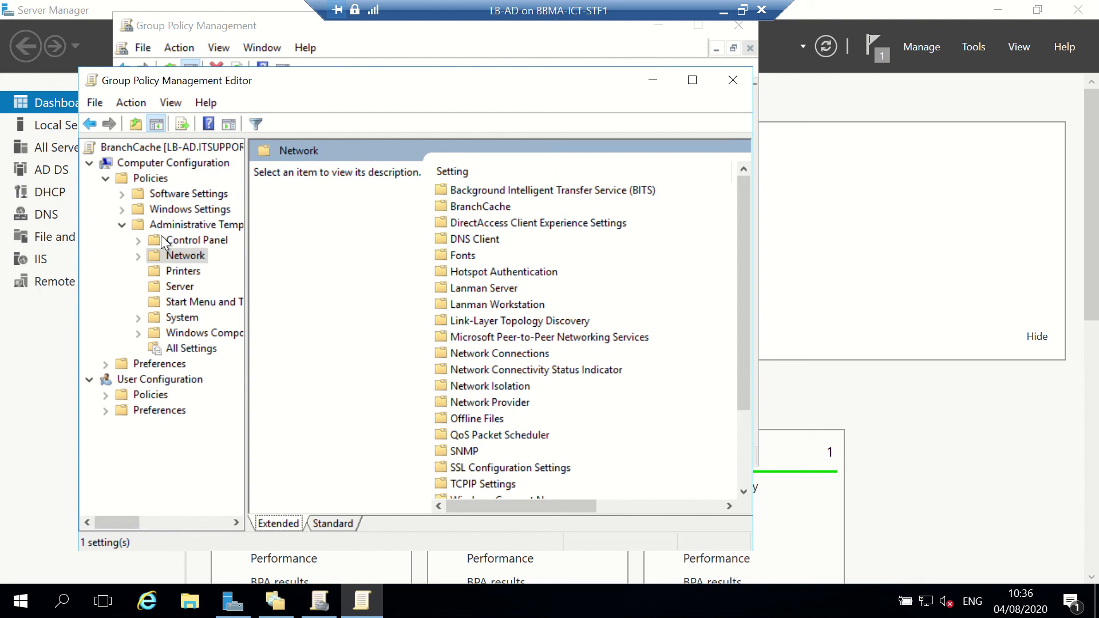
Enable the Turn on BranchCache policy in the Network > BranchCache settings.
{"action": "left_click", "coordinate": [143, 260]}
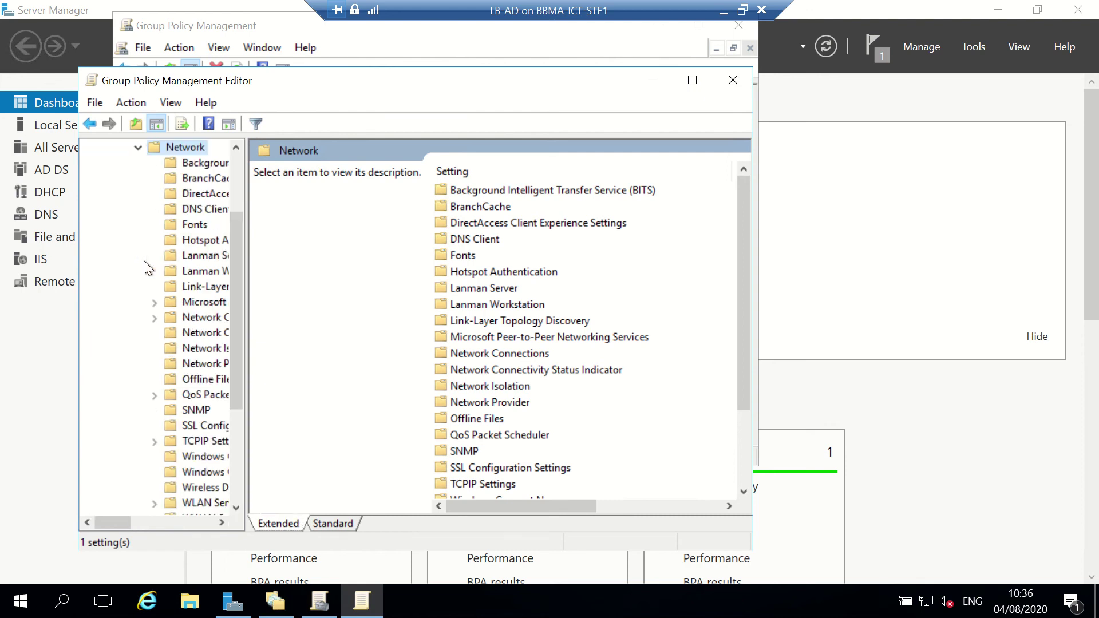
{"action": "left_click", "coordinate": [185, 178]}
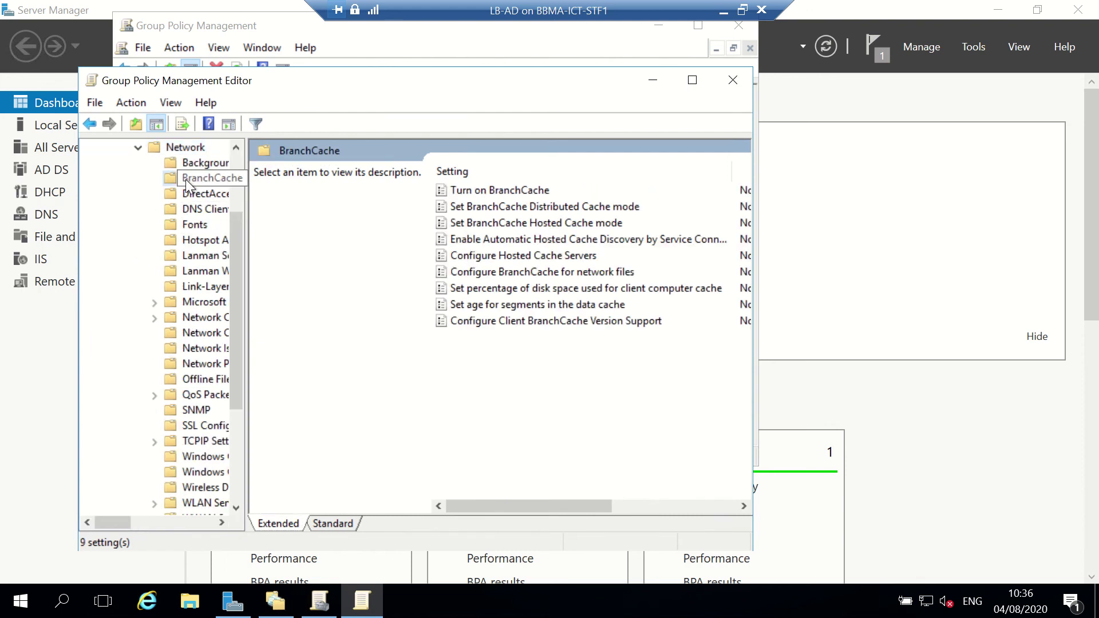
{"action": "double_click", "coordinate": [540, 190]}
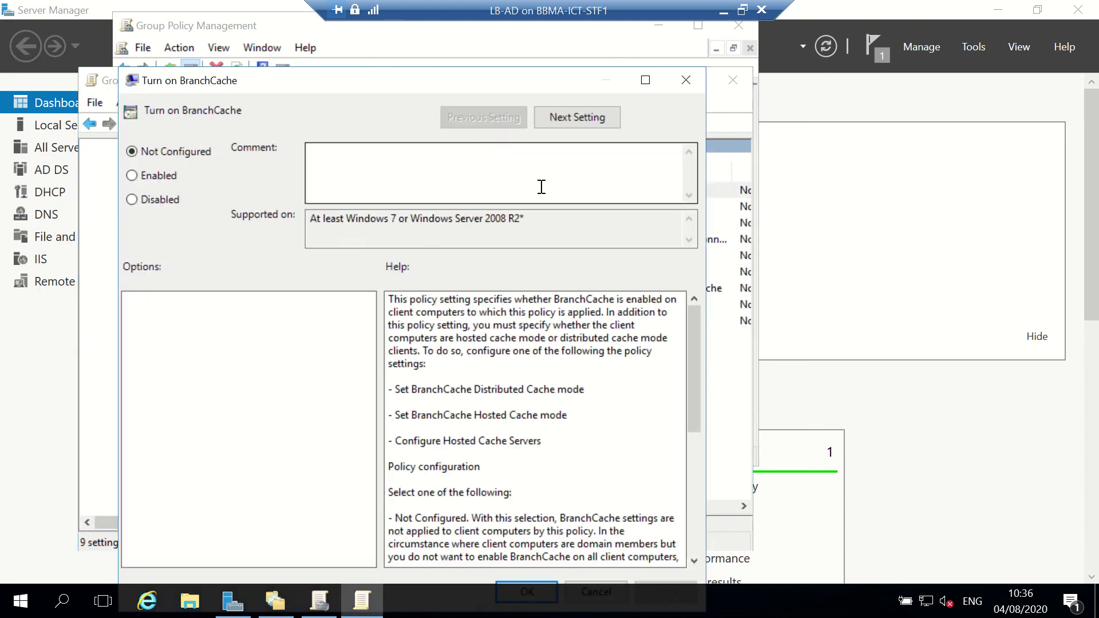
{"action": "left_click", "coordinate": [163, 178]}
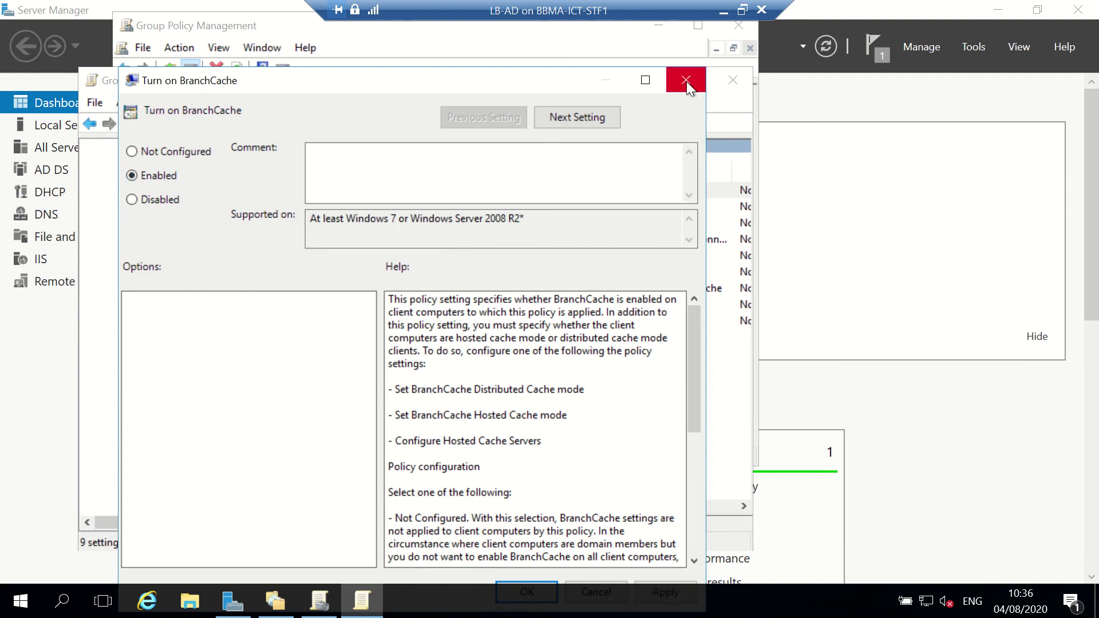
{"action": "left_click", "coordinate": [527, 590]}
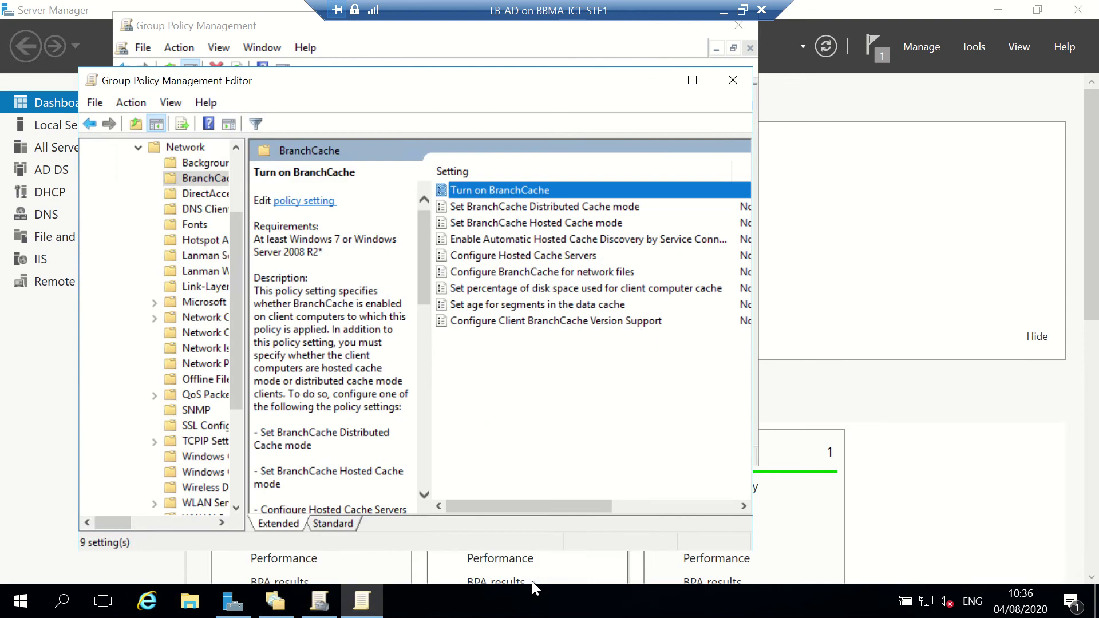
Leave Hosted Cache mode unchanged and set Distributed Cache mode to Enabled.
{"action": "left_click", "coordinate": [581, 224]}
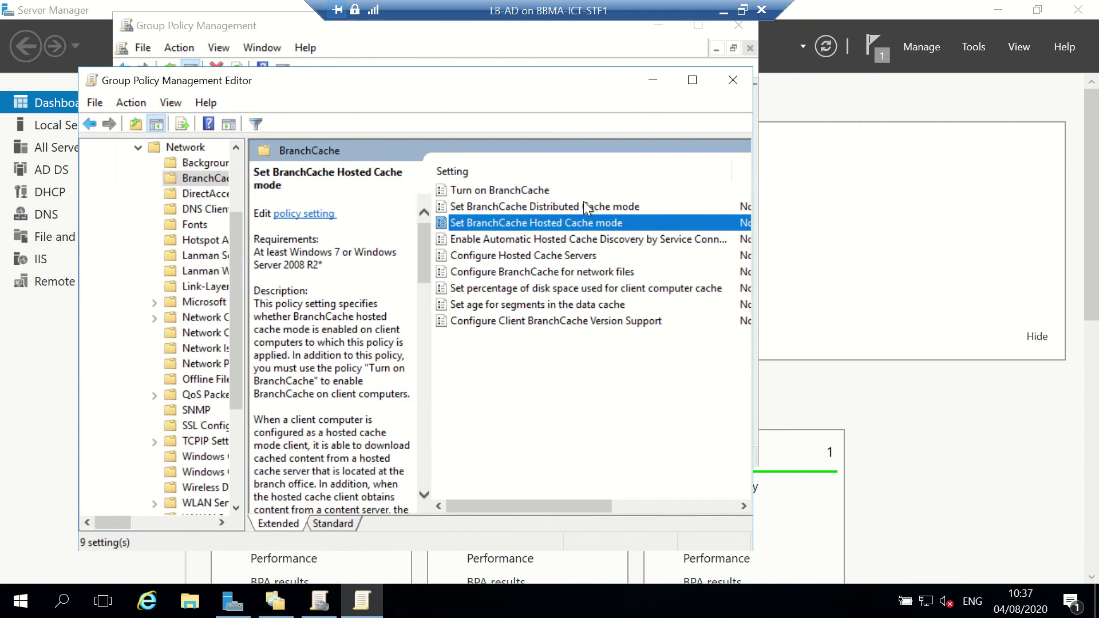
{"action": "left_click", "coordinate": [584, 206]}
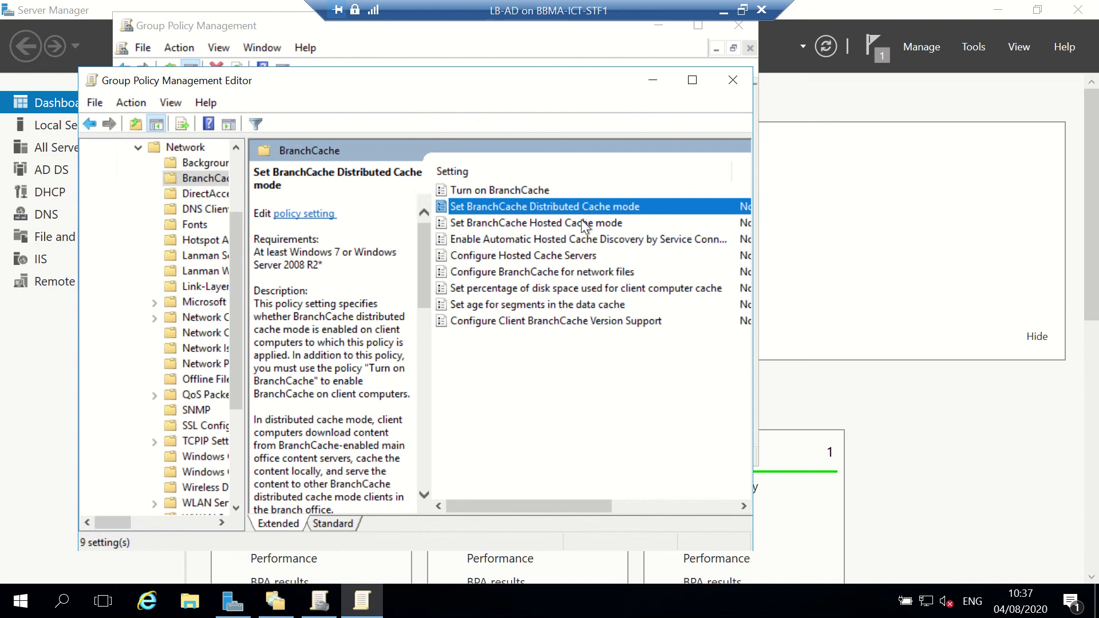
{"action": "left_click", "coordinate": [581, 221]}
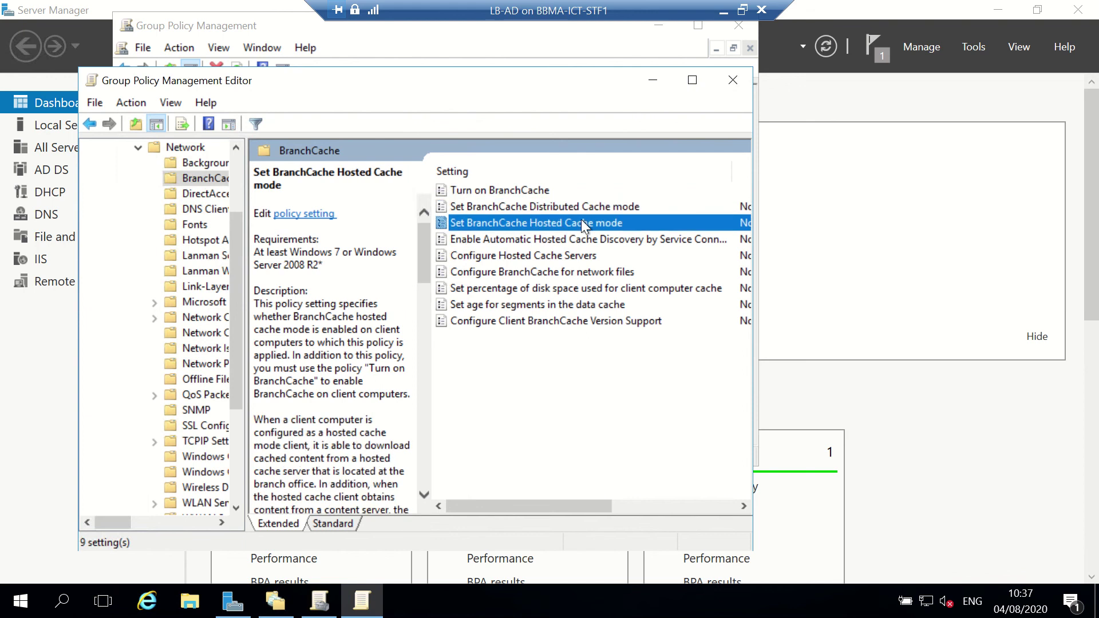
{"action": "double_click", "coordinate": [582, 220]}
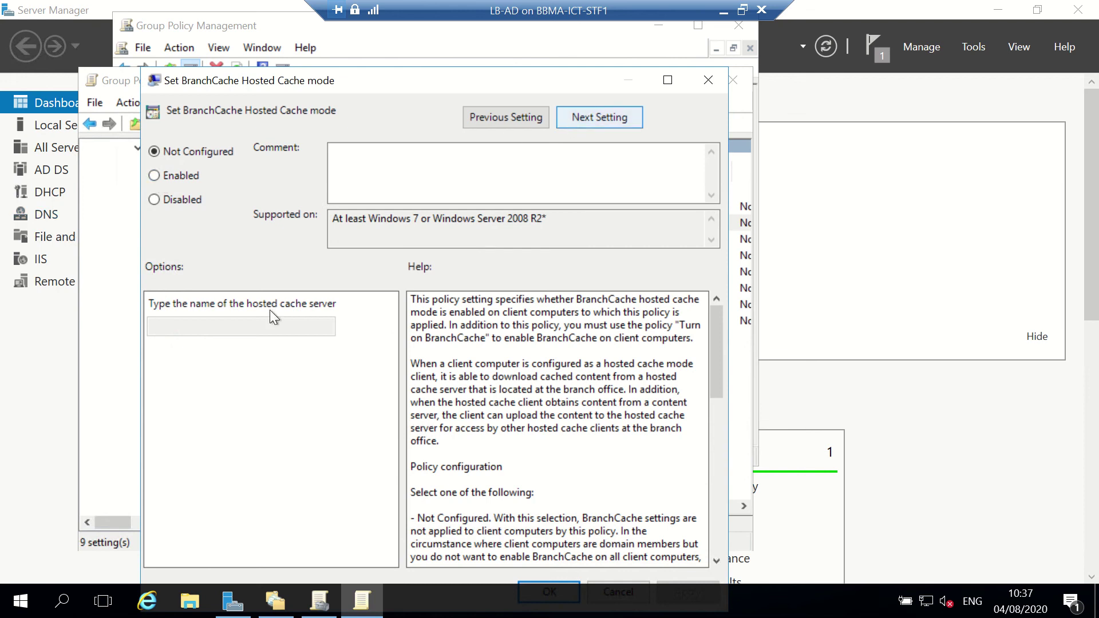
{"action": "left_click", "coordinate": [705, 74]}
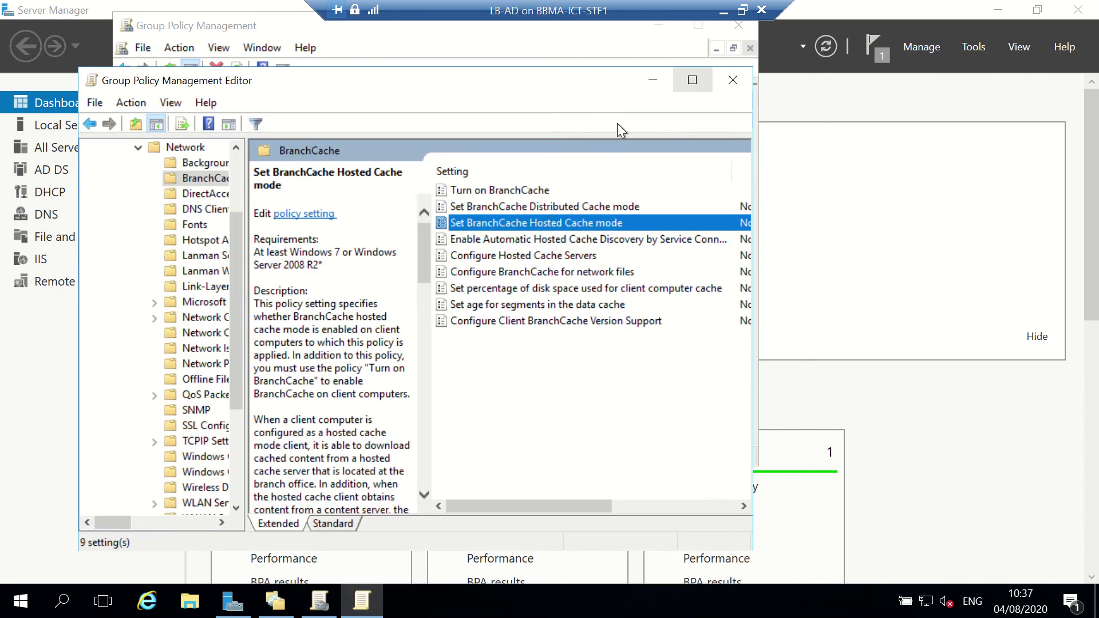
{"action": "double_click", "coordinate": [541, 207]}
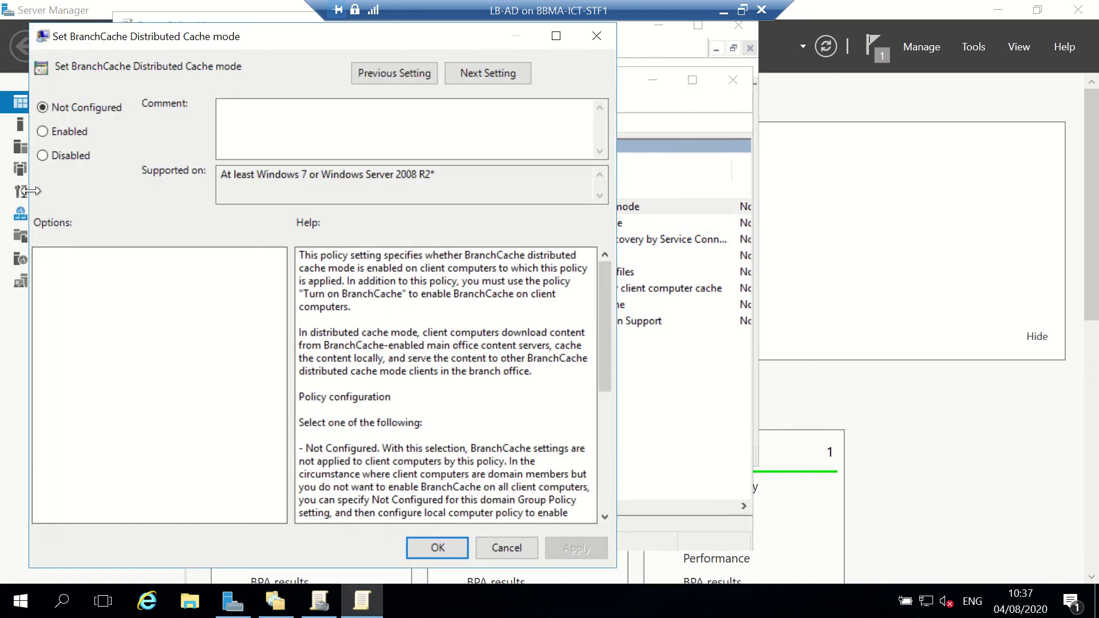
{"action": "left_click", "coordinate": [57, 139]}
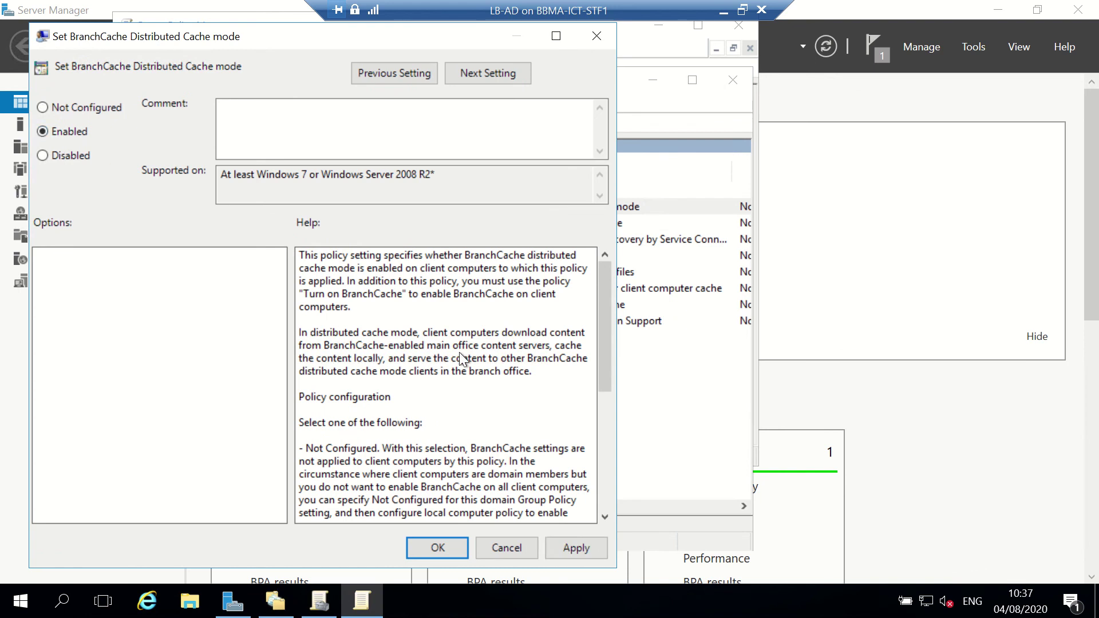
{"action": "left_click", "coordinate": [439, 547]}
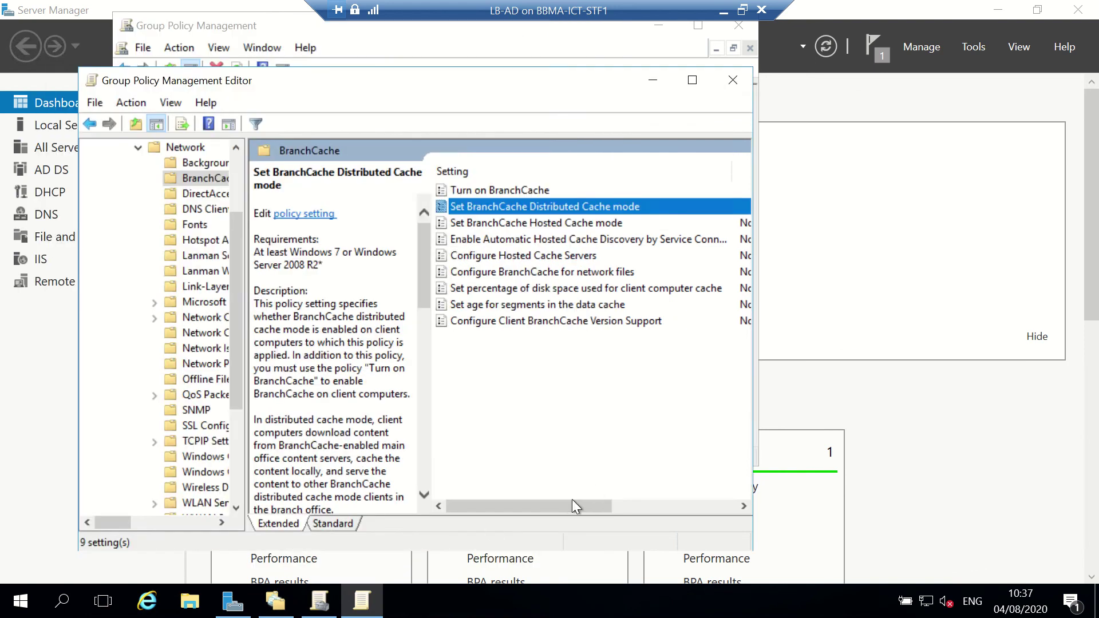
{"action": "left_click_drag", "start_coordinate": [571, 504], "coordinate": [483, 510]}
{"action": "left_click", "coordinate": [555, 289]}
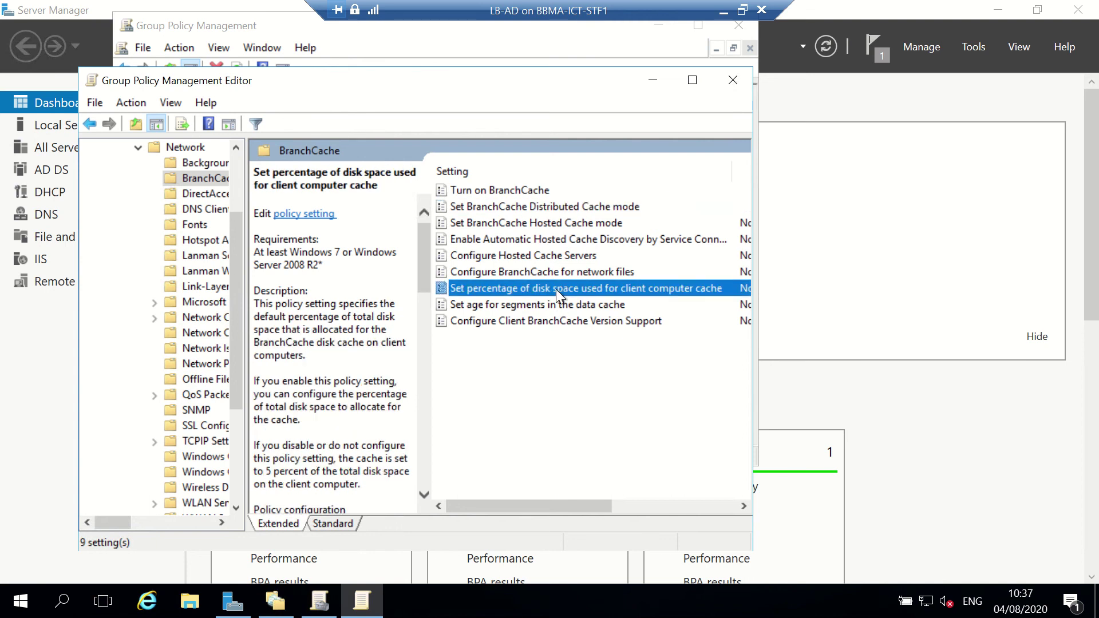
{"action": "double_click", "coordinate": [555, 290]}
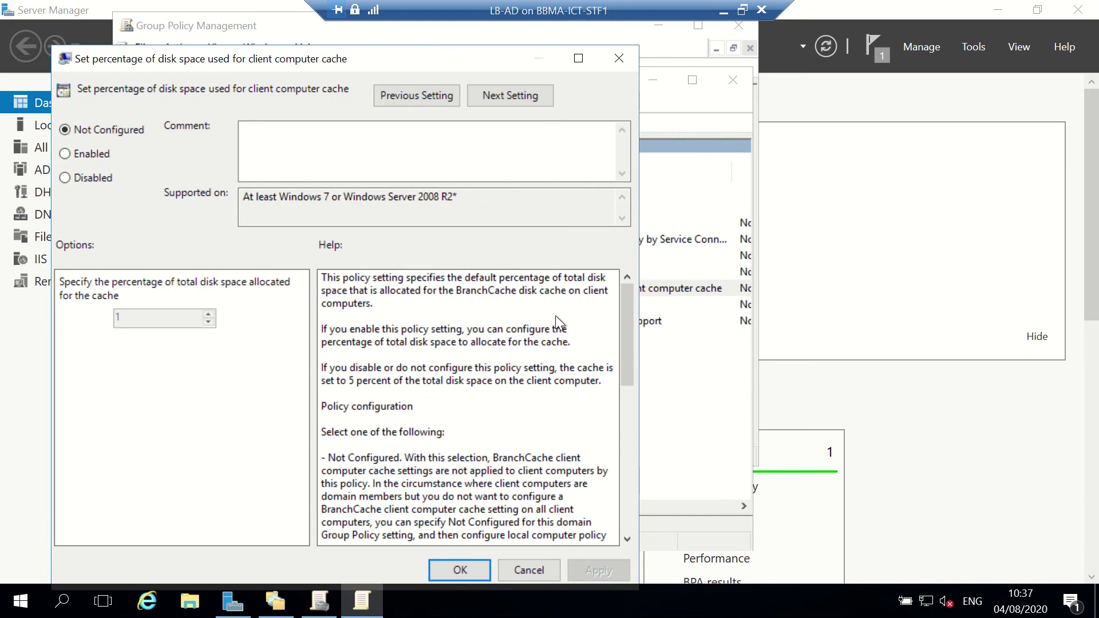
{"action": "left_click", "coordinate": [619, 59]}
{"action": "left_click", "coordinate": [590, 402]}
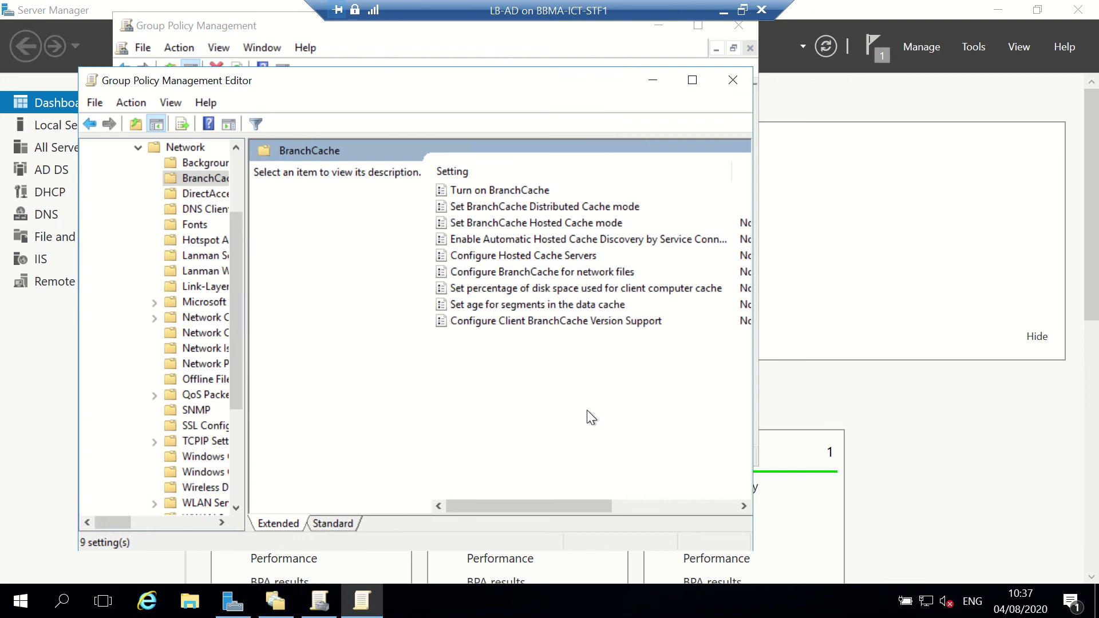
{"action": "left_click", "coordinate": [178, 609]}
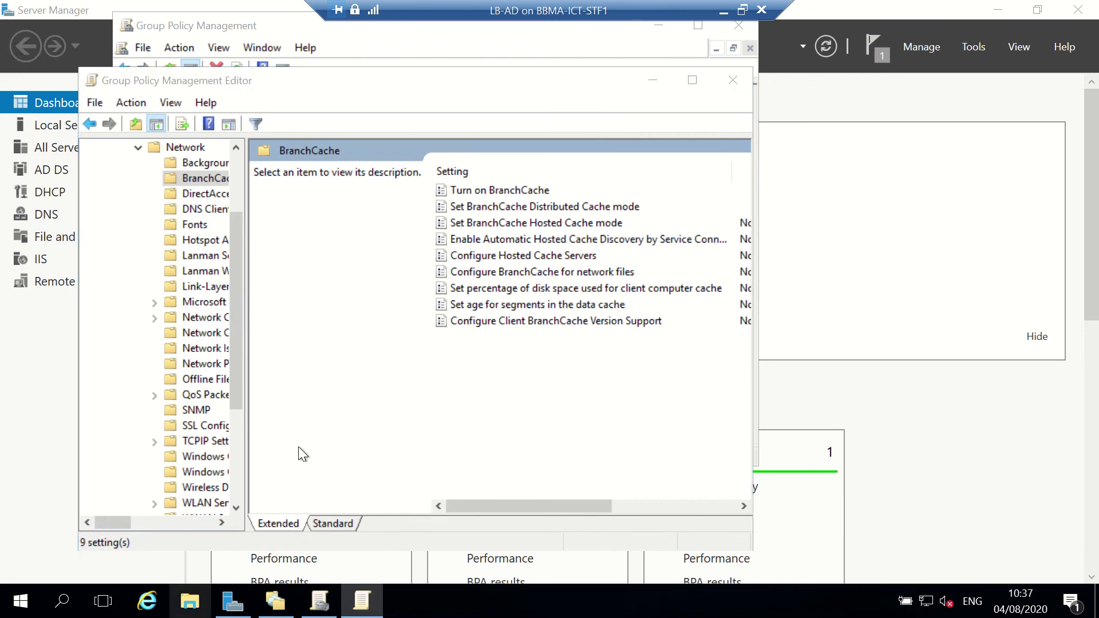
Open C:\DFSRoots in File Explorer and show the Office folder's Sharing properties.
{"action": "left_click", "coordinate": [193, 601]}
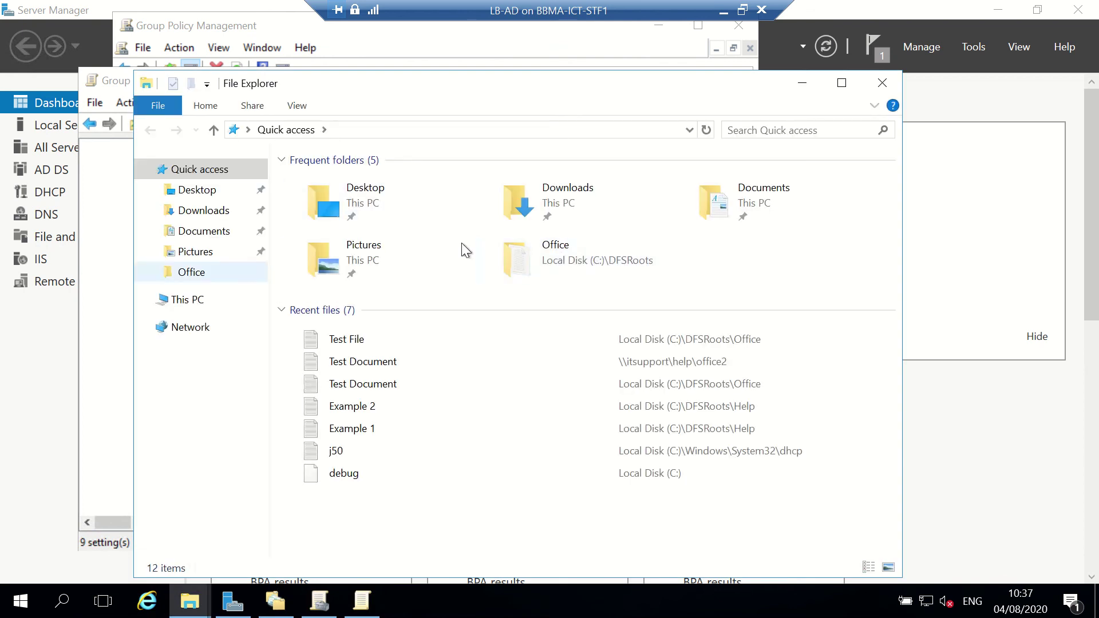
{"action": "left_click", "coordinate": [199, 304]}
{"action": "left_click", "coordinate": [372, 376]}
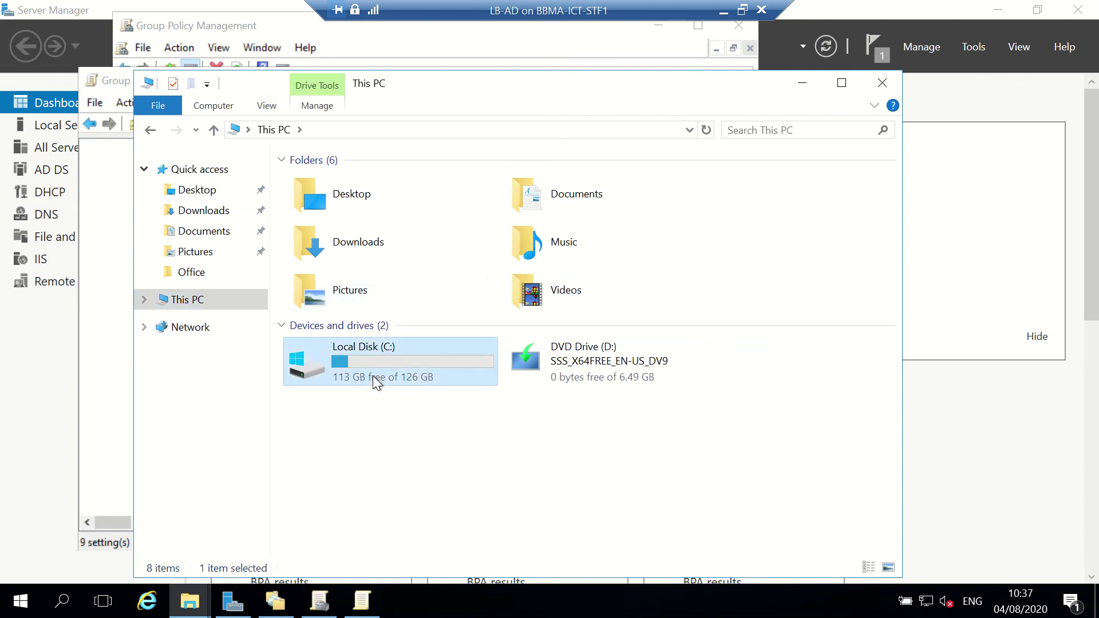
{"action": "double_click", "coordinate": [372, 376]}
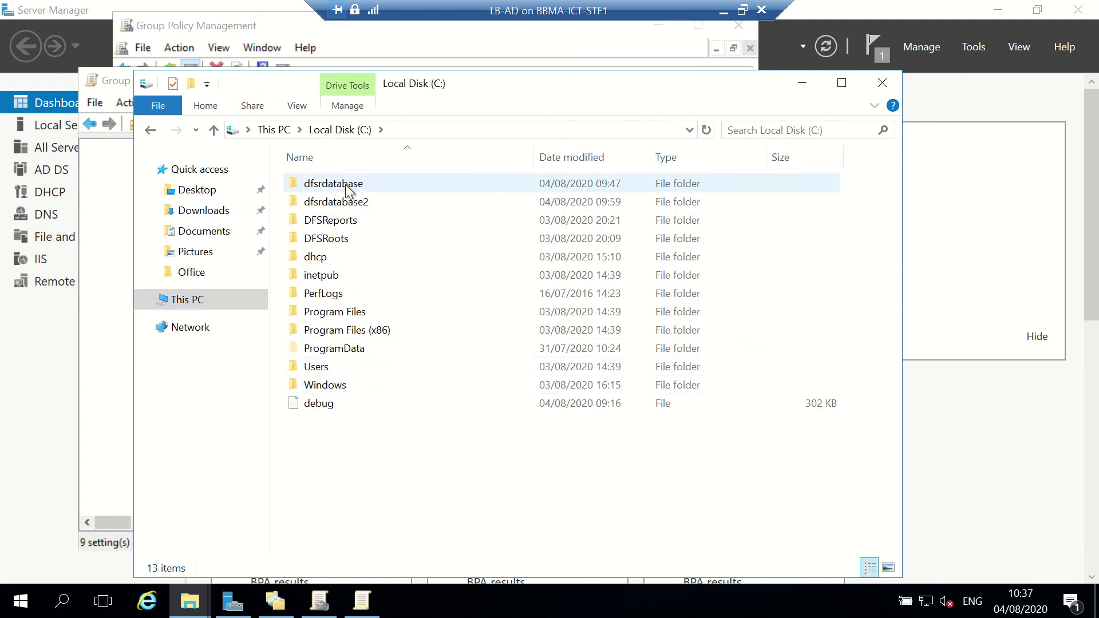
{"action": "double_click", "coordinate": [338, 238]}
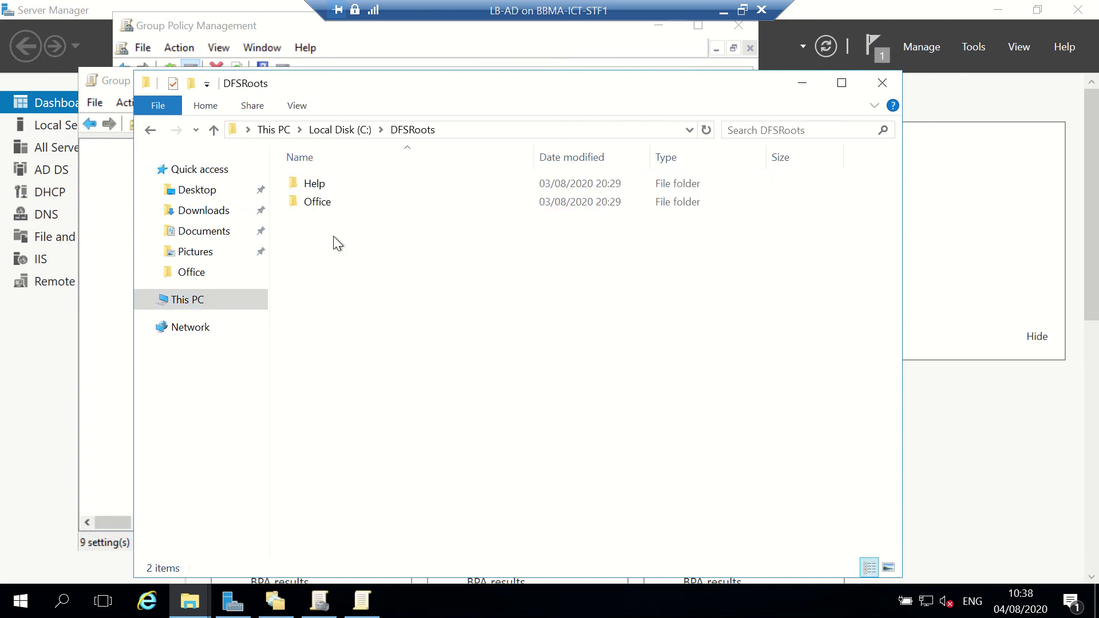
{"action": "right_click", "coordinate": [311, 201]}
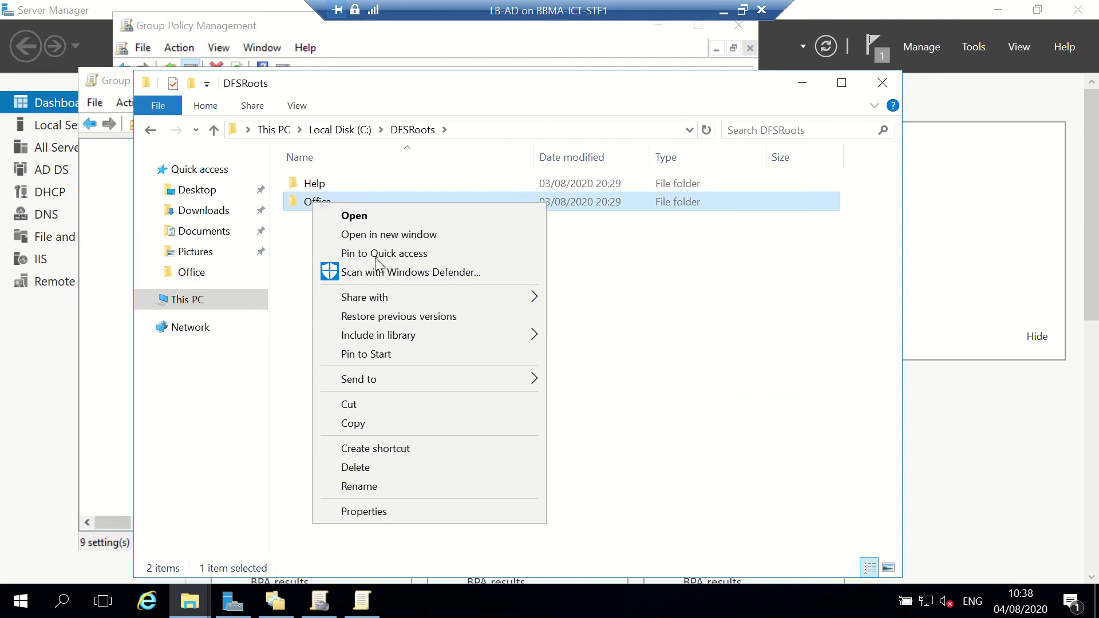
{"action": "left_click", "coordinate": [431, 510]}
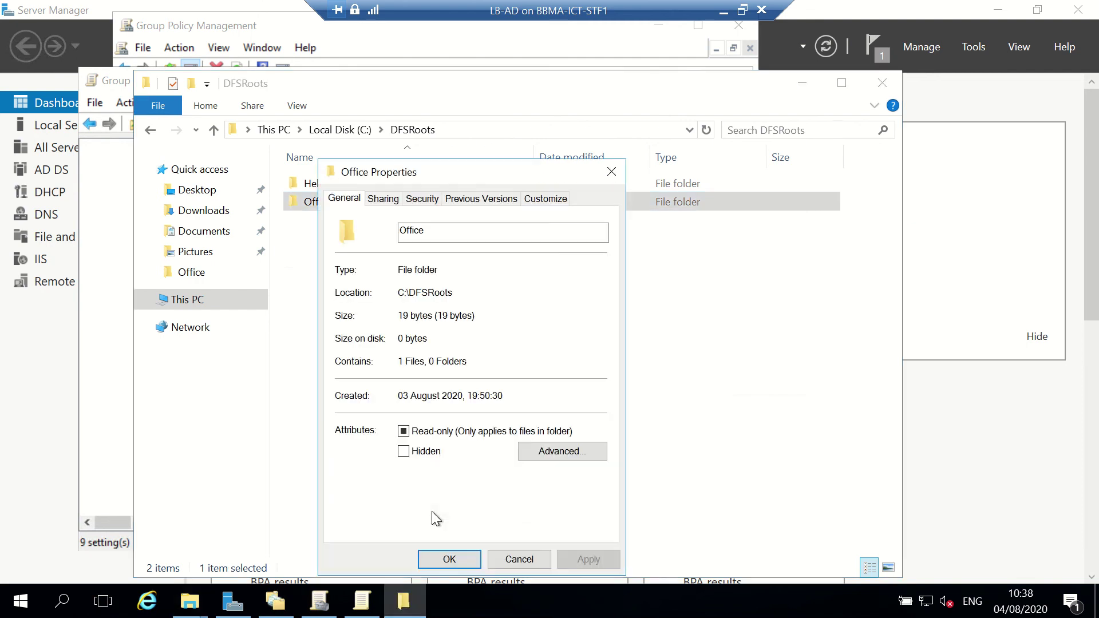
{"action": "left_click", "coordinate": [395, 198]}
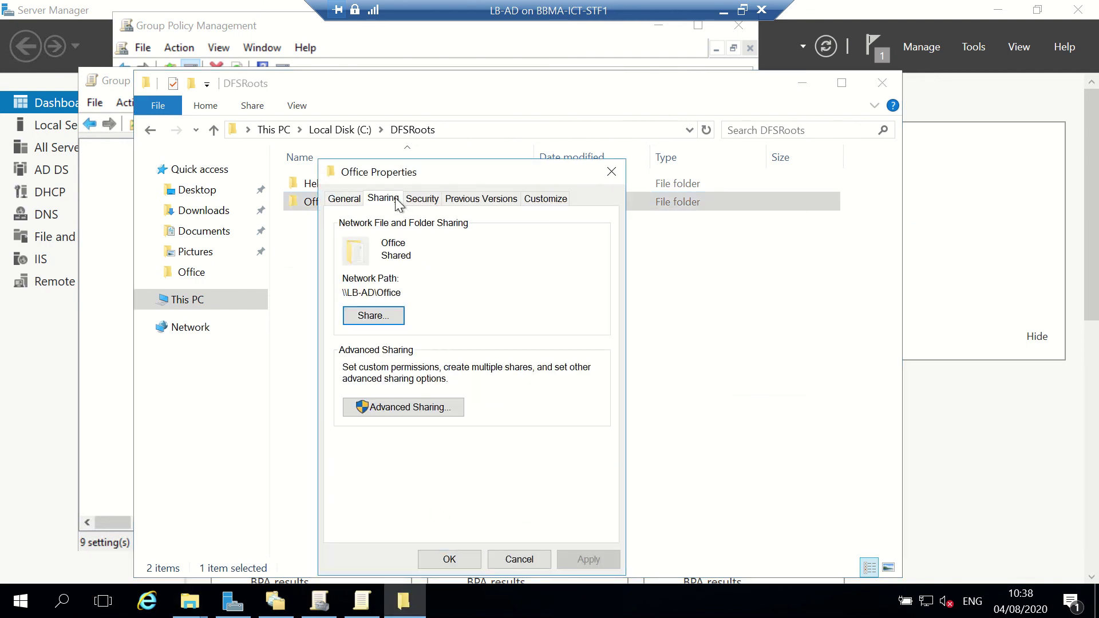
Turn on Enable BranchCache in the Office share's Advanced Sharing caching settings, then confirm and close the properties.
{"action": "left_click", "coordinate": [399, 407]}
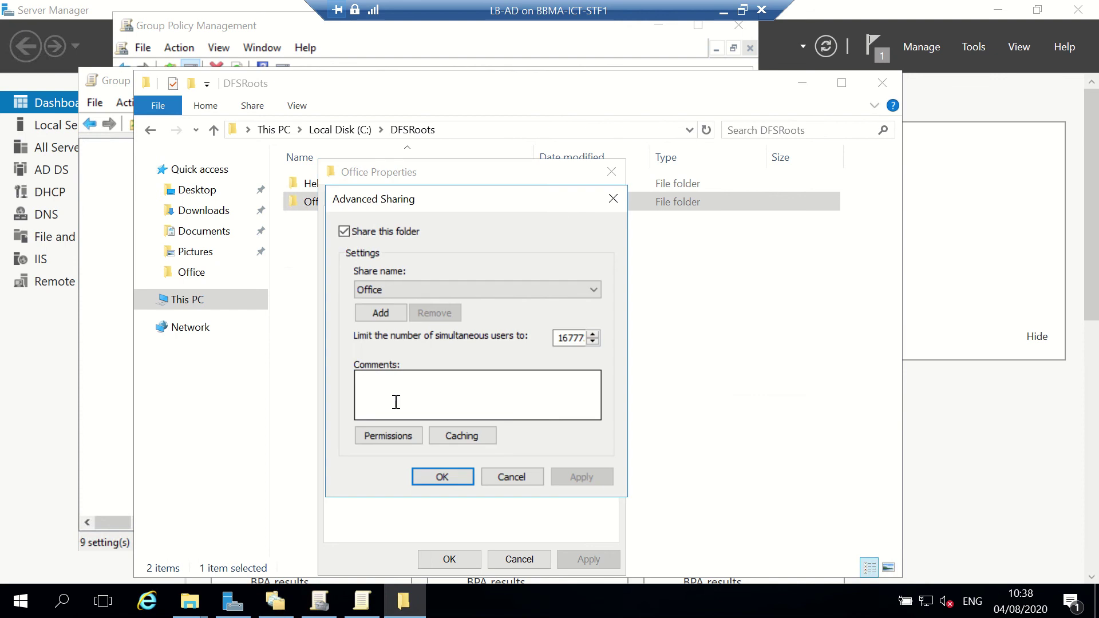
{"action": "left_click", "coordinate": [523, 473]}
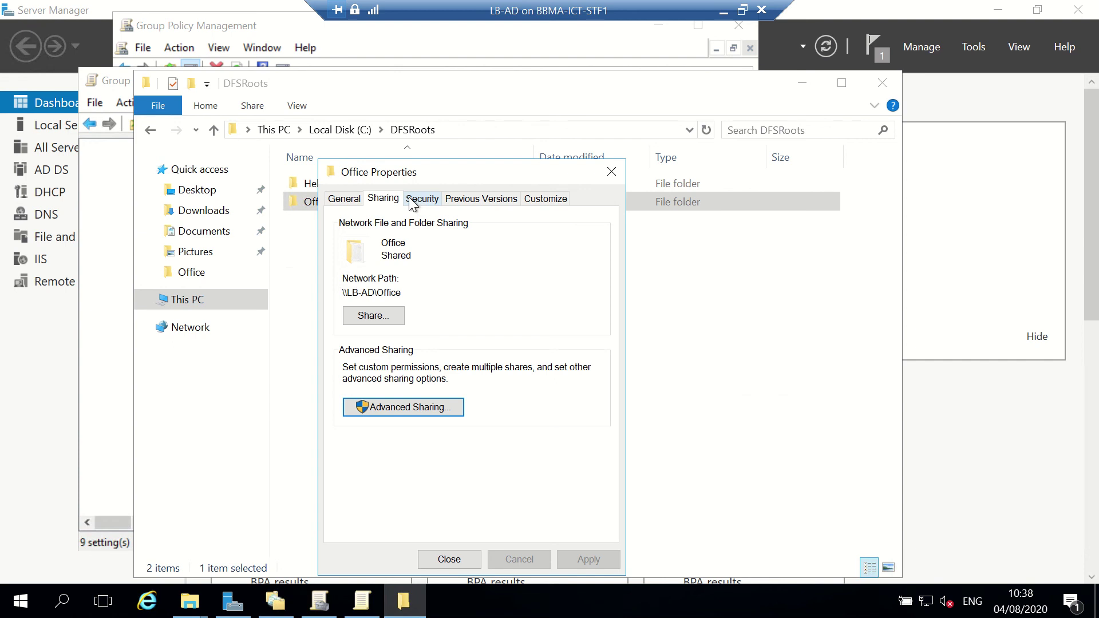
{"action": "left_click", "coordinate": [393, 408]}
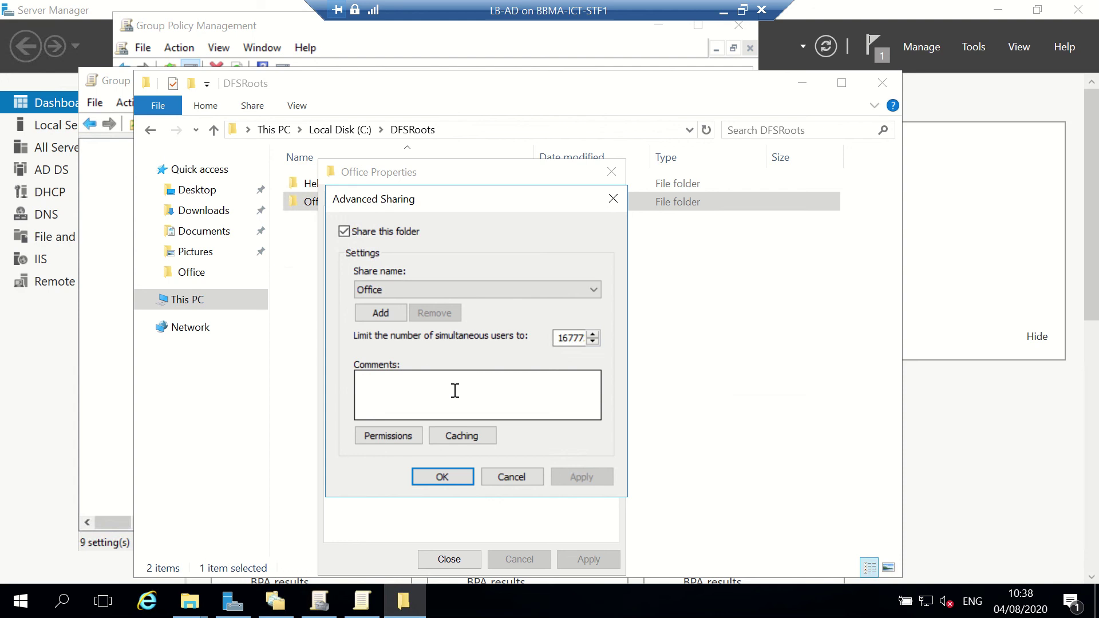
{"action": "left_click", "coordinate": [472, 433]}
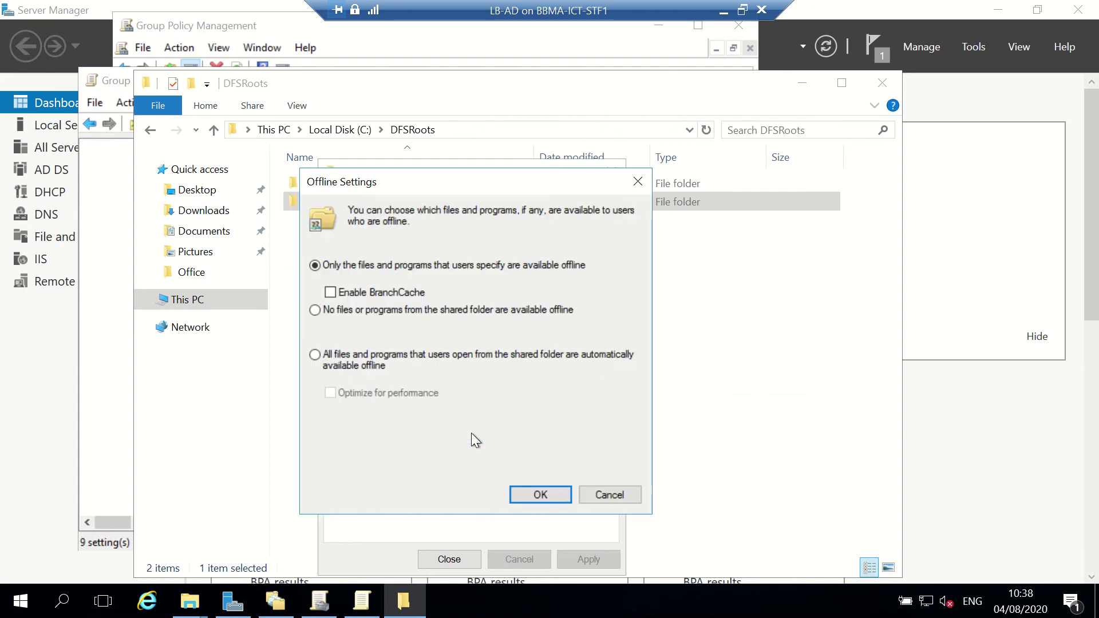
{"action": "left_click", "coordinate": [330, 294]}
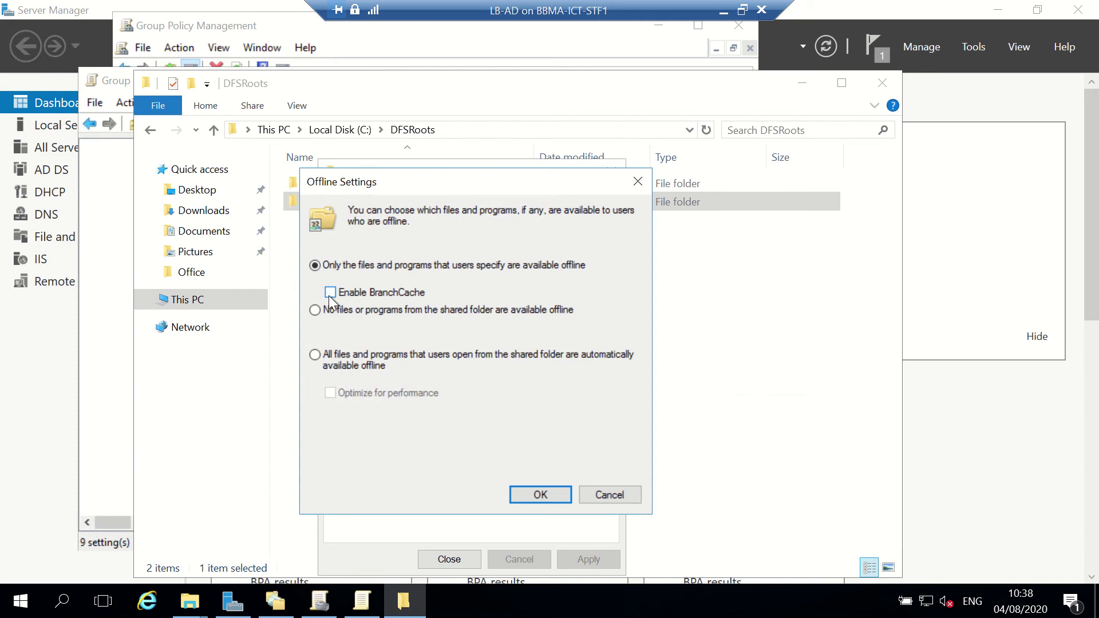
{"action": "left_click", "coordinate": [541, 495]}
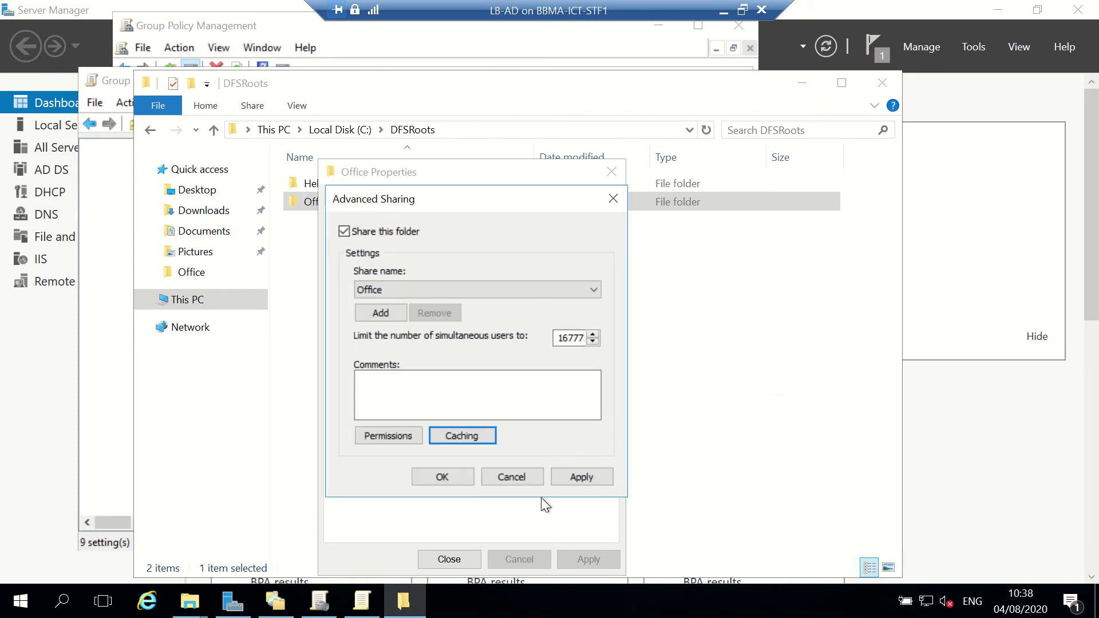
{"action": "left_click", "coordinate": [432, 480]}
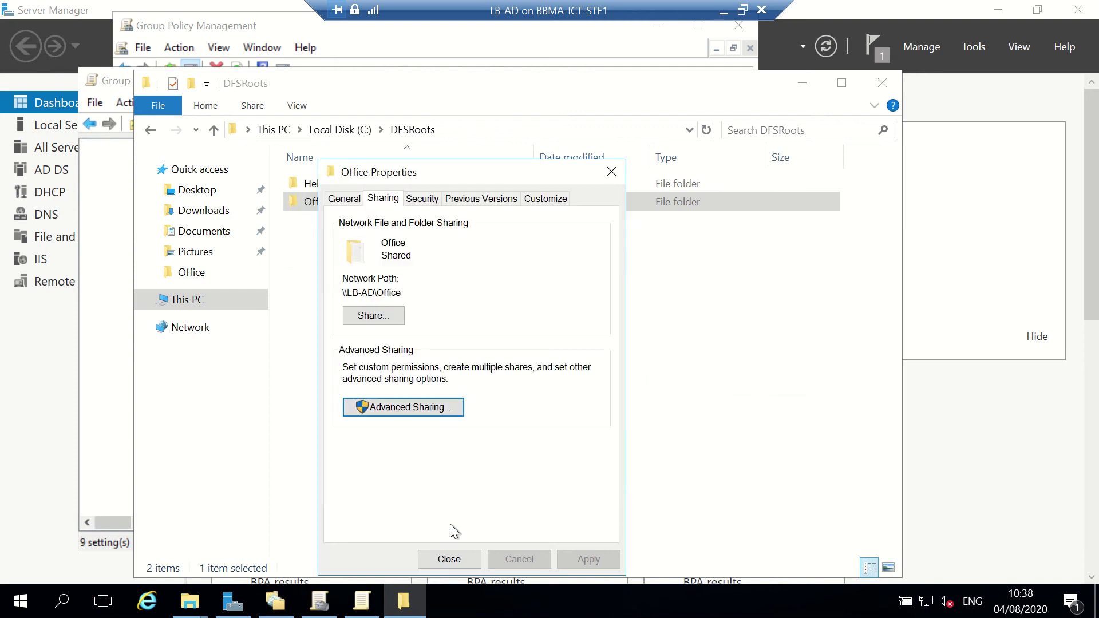
{"action": "left_click", "coordinate": [441, 560]}
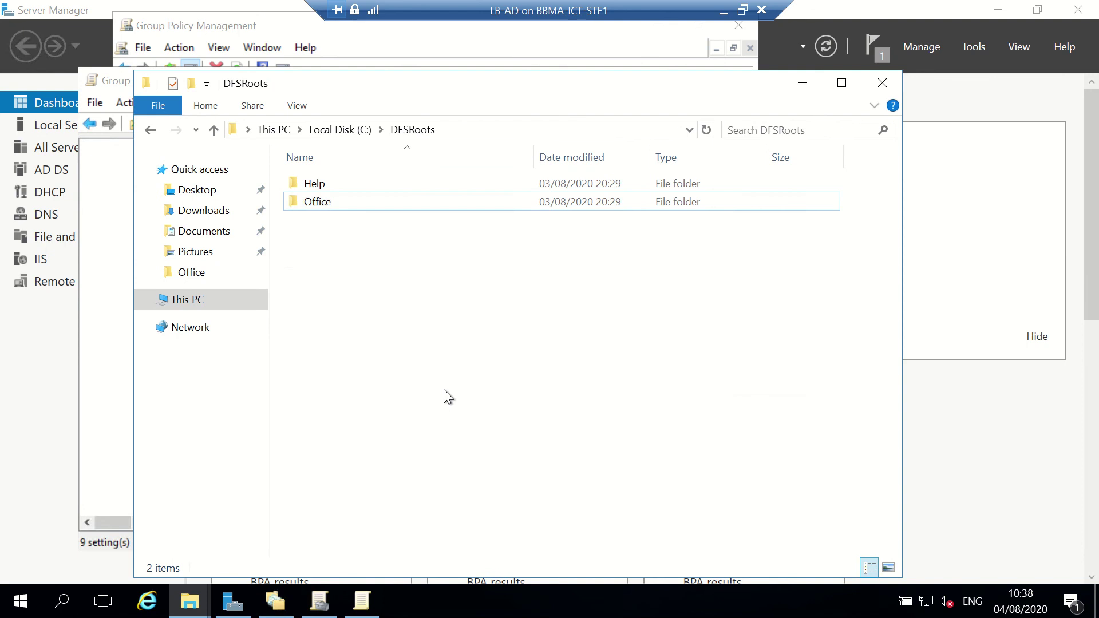